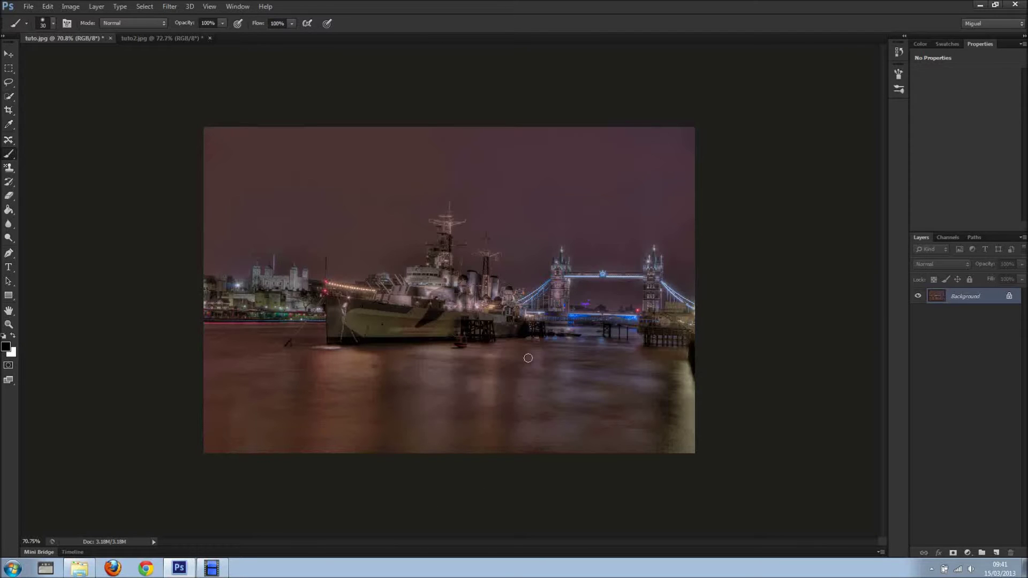
Step: Return to the night Tower Bridge photo and duplicate its Background layer as Layer 1 with Ctrl+J
click(131, 39)
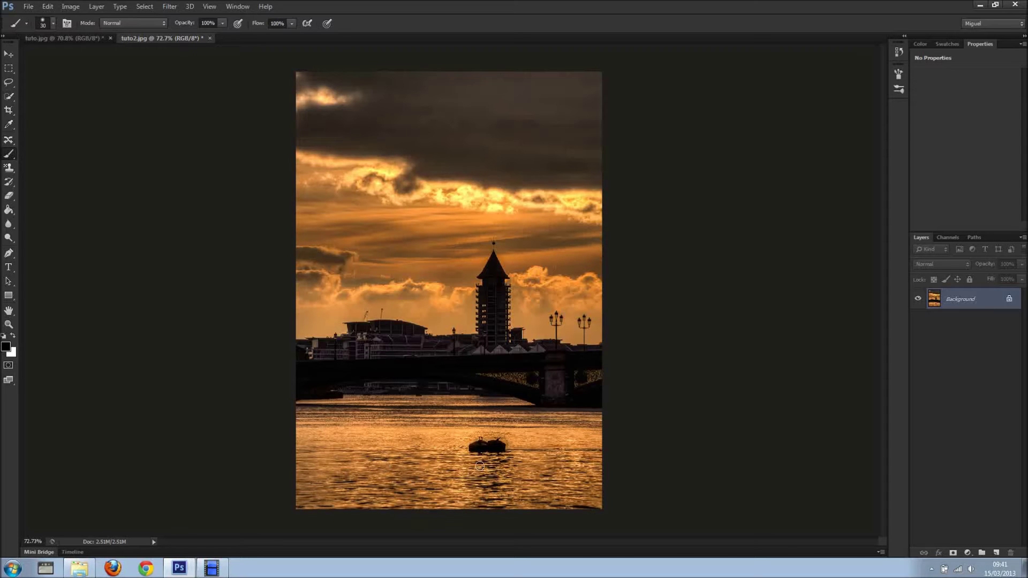
click(46, 41)
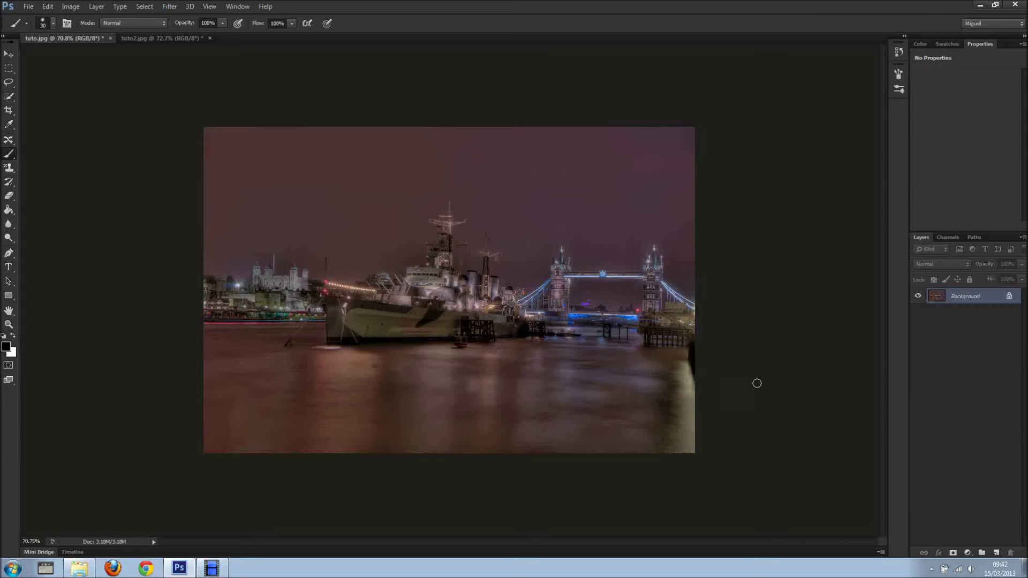
key(ctrl+j)
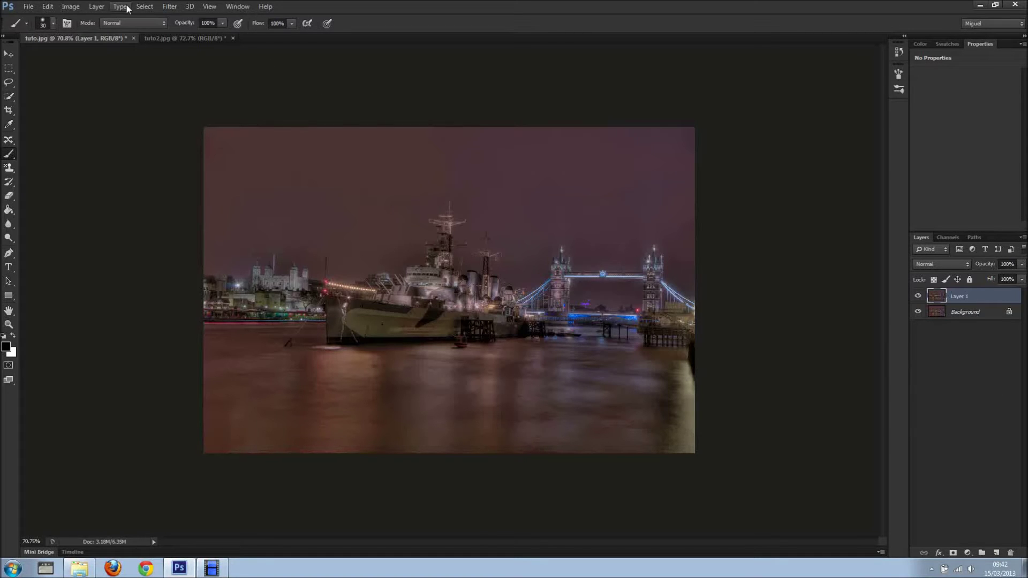
click(94, 8)
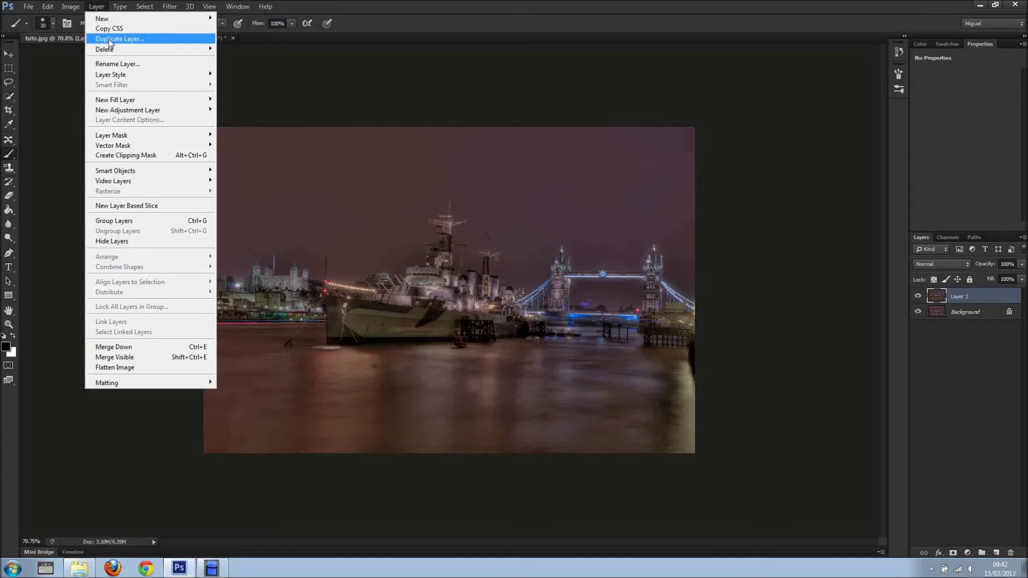
click(826, 318)
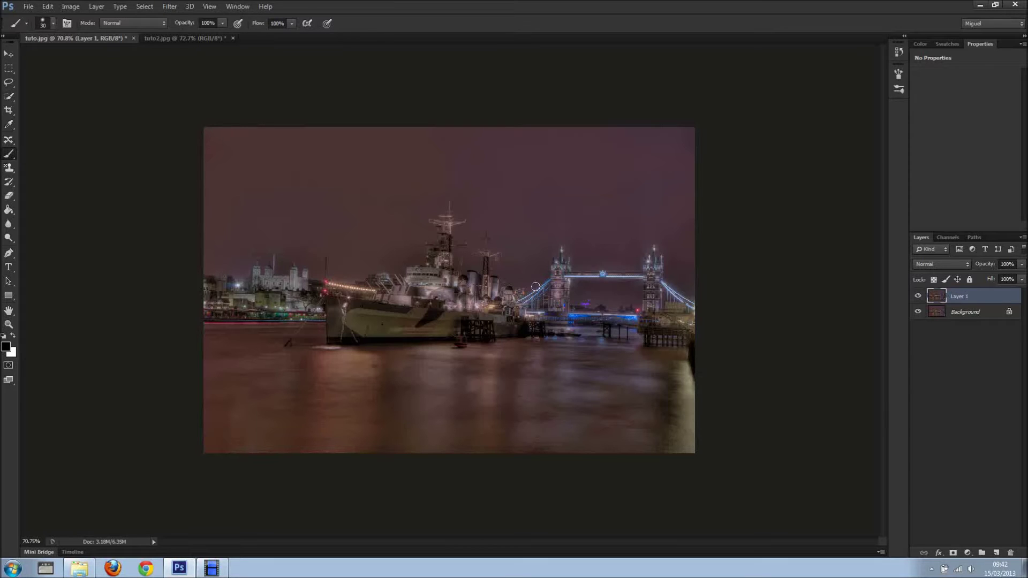
Step: Open Filter > Blur > Motion Blur and try out different angle and distance values
click(168, 8)
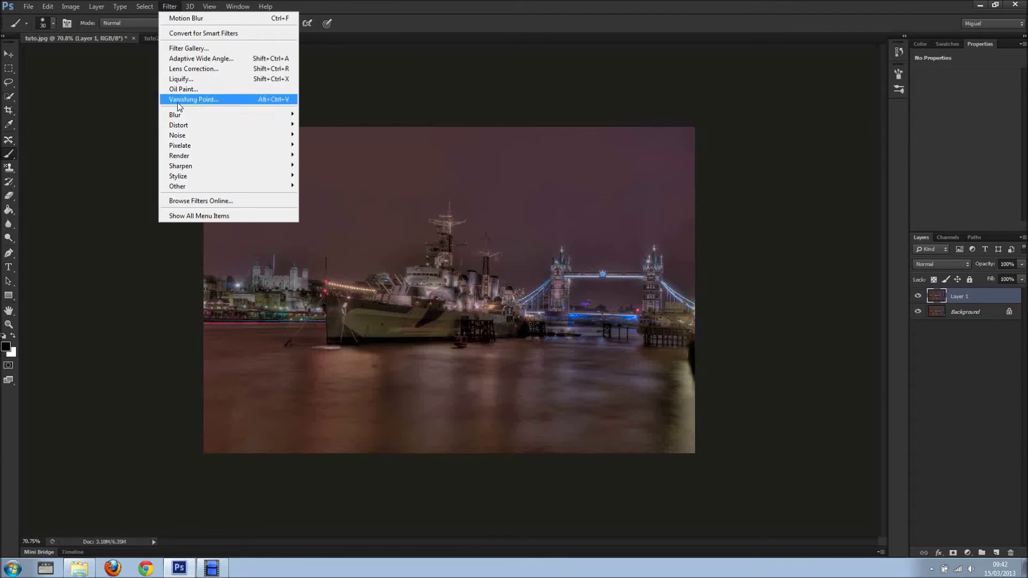
mouse_move(180, 115)
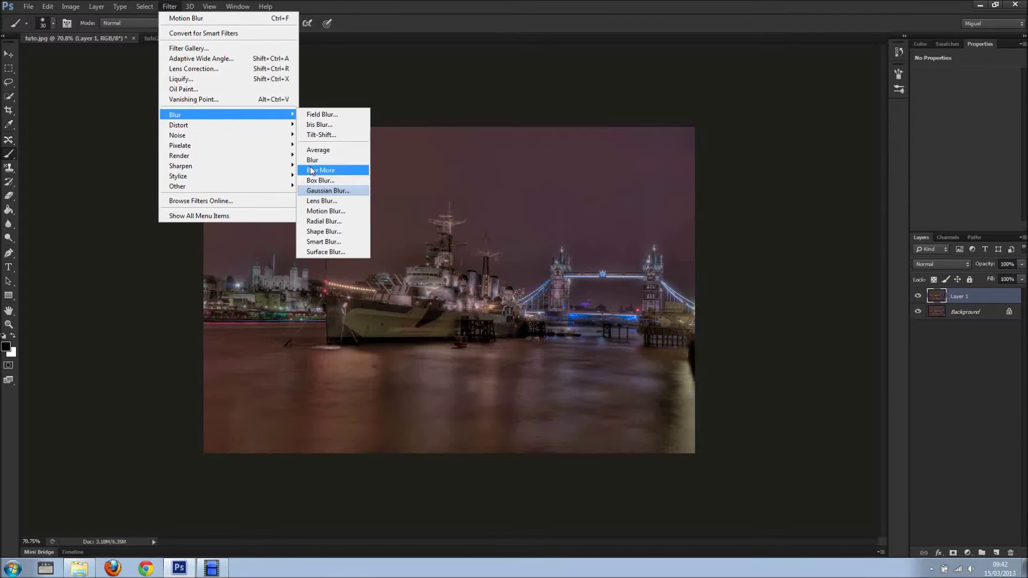
click(328, 212)
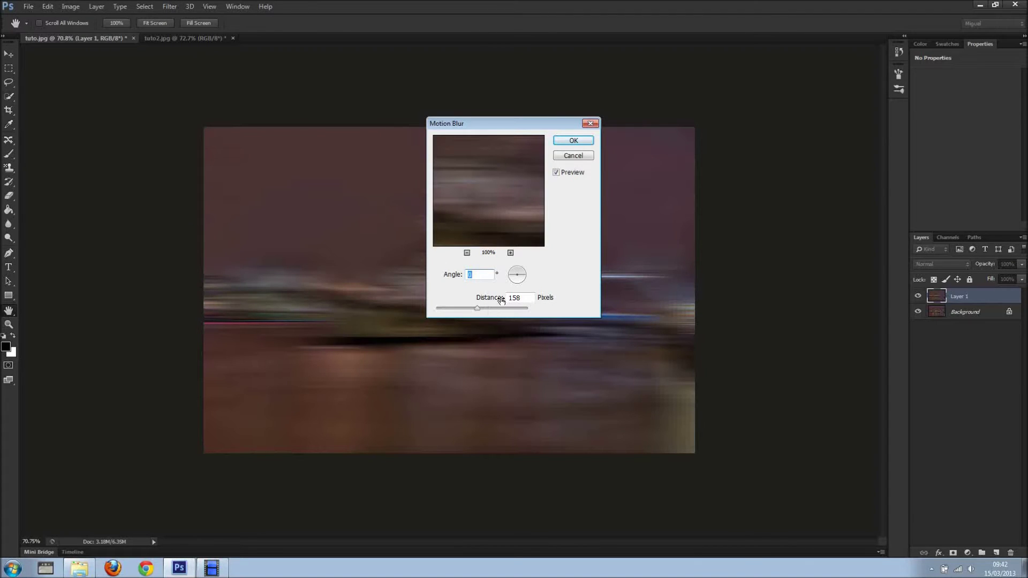
click(521, 270)
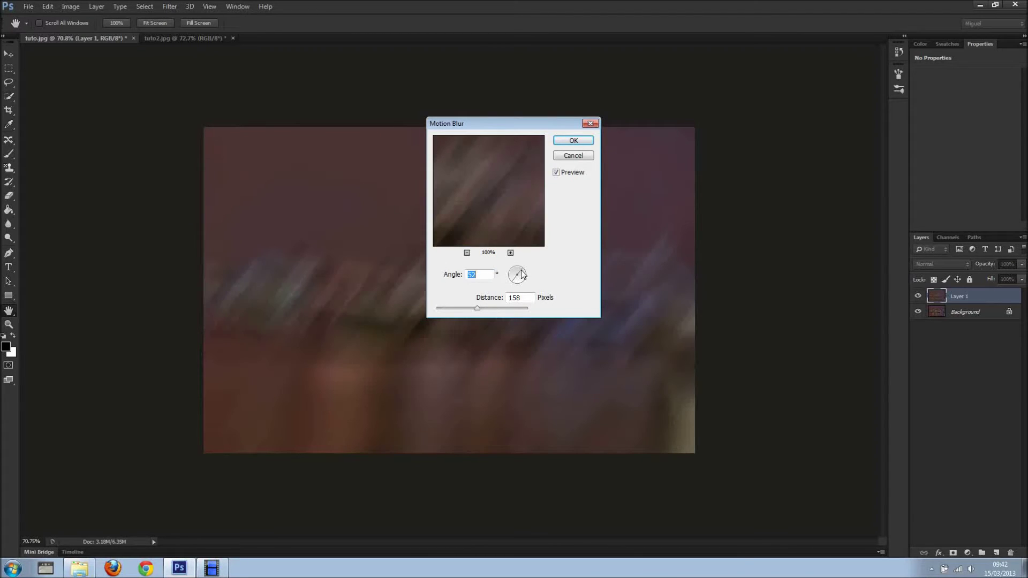
drag(478, 309, 440, 311)
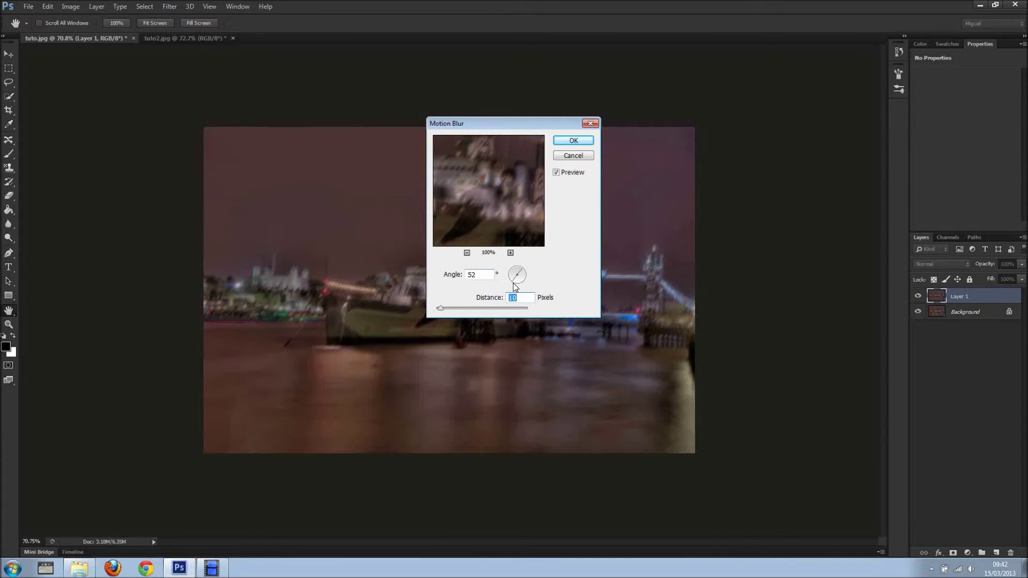
drag(515, 287, 507, 275)
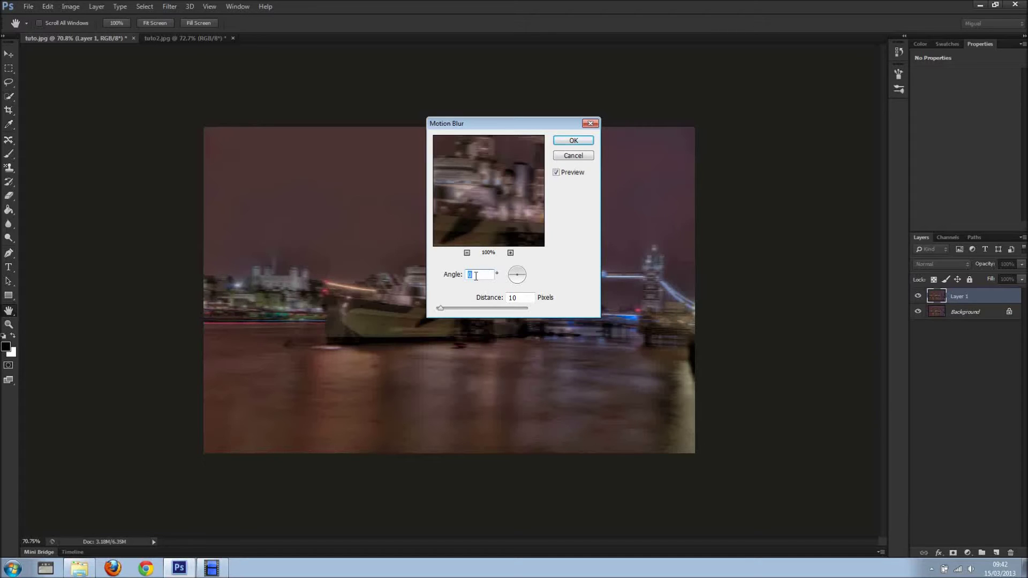
drag(524, 275, 524, 265)
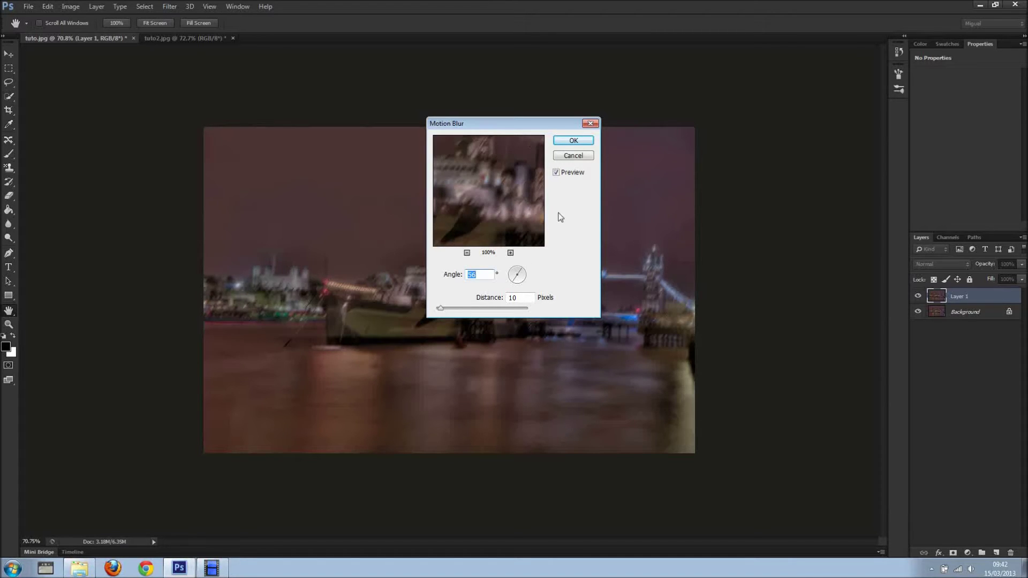
mouse_move(441, 308)
mouse_down()
mouse_move(469, 311)
mouse_move(436, 309)
mouse_up()
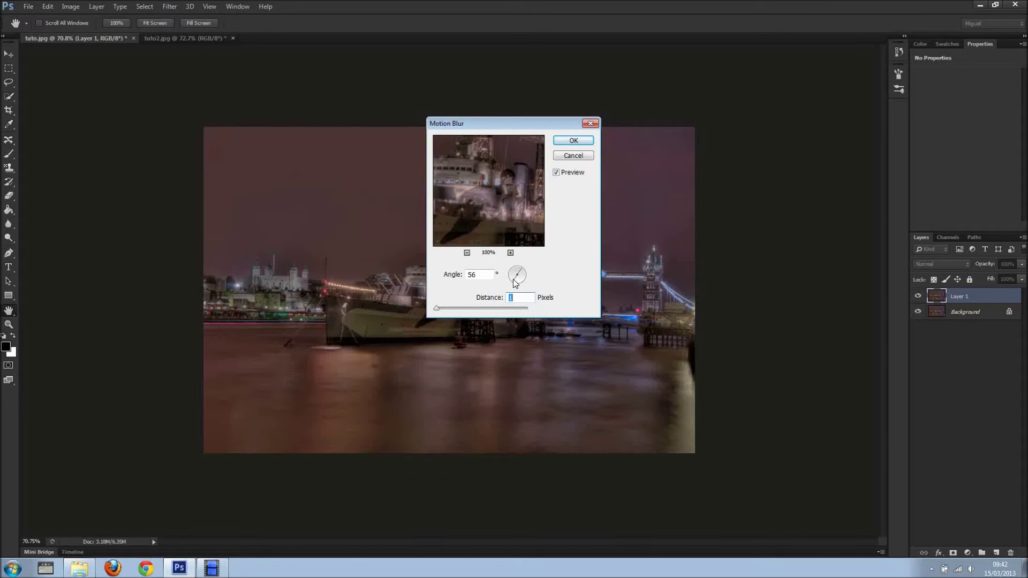
Step: Set the Motion Blur angle to 0° and distance to 237 pixels, then apply it
click(482, 278)
text(0)
drag(462, 314, 486, 310)
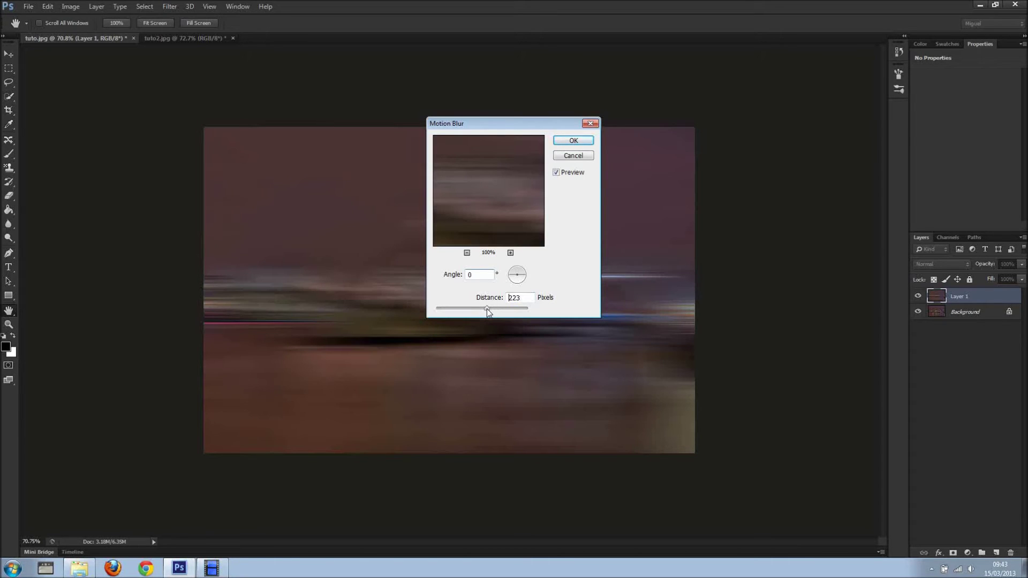
drag(487, 309, 489, 309)
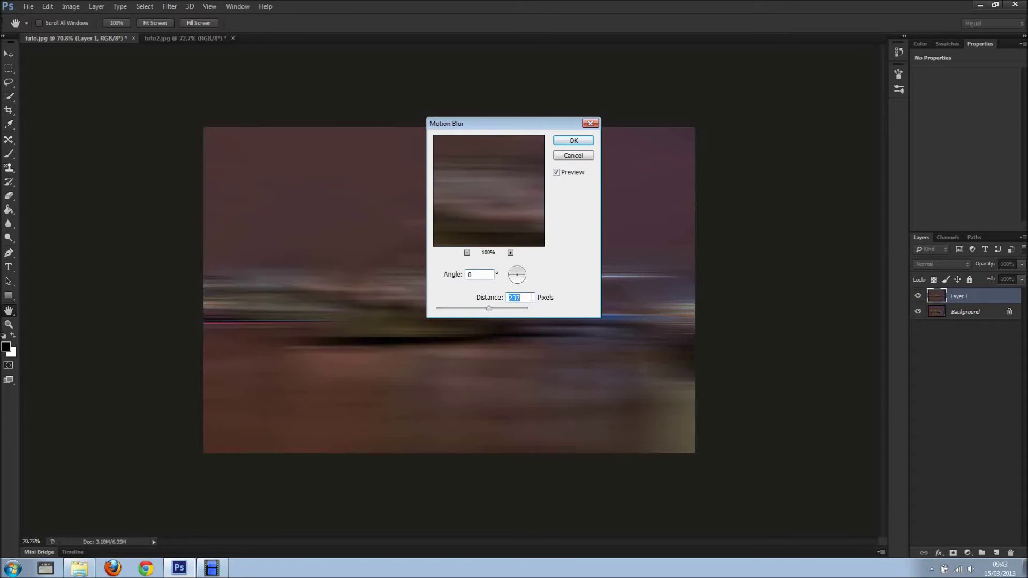
click(576, 141)
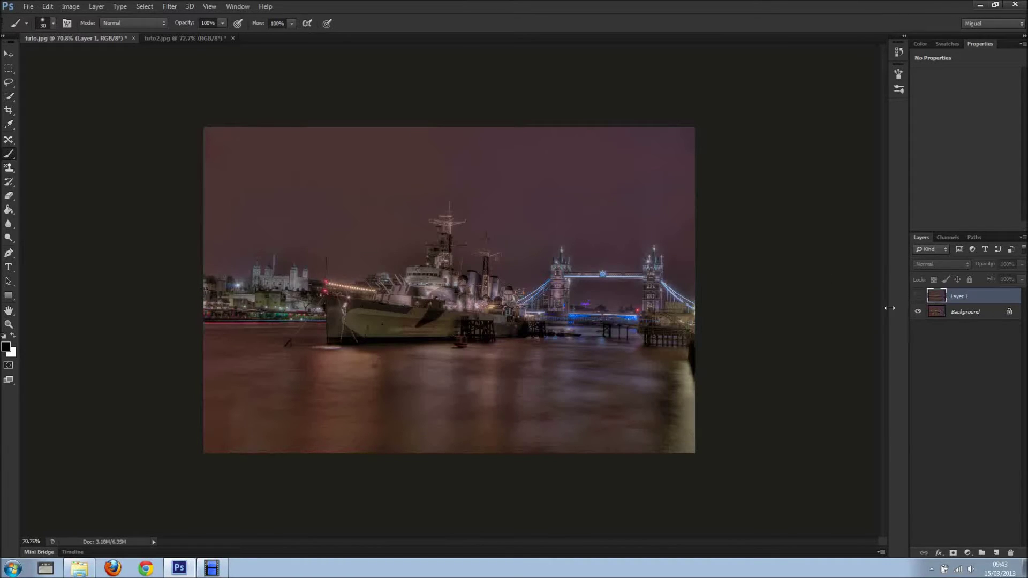
Step: Quick-select the river water on the Background, then show and activate the blurred Layer 1
click(934, 312)
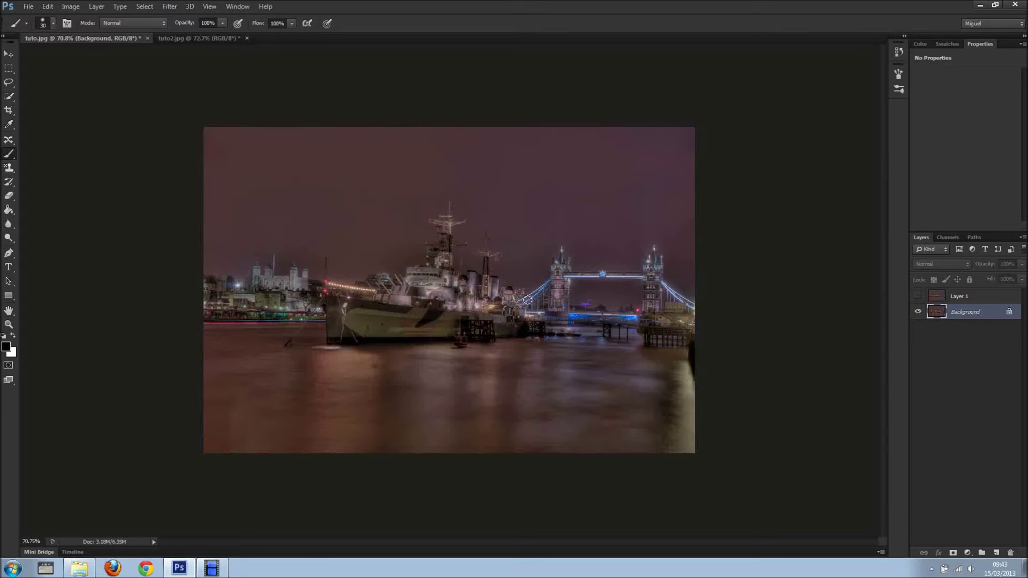
click(8, 98)
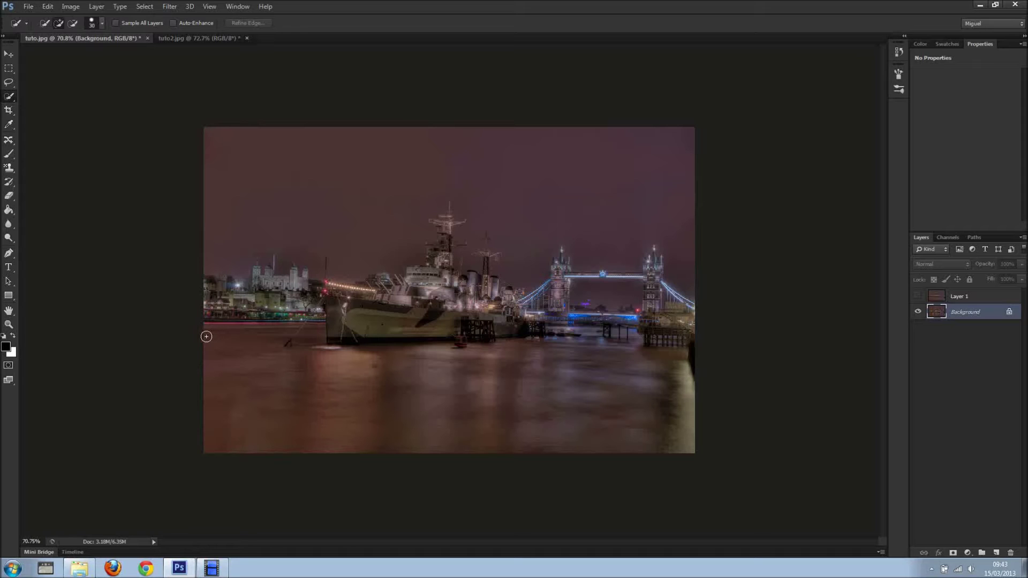
mouse_move(210, 336)
mouse_down()
mouse_move(301, 350)
mouse_move(333, 370)
mouse_up()
mouse_move(476, 381)
mouse_down()
mouse_move(607, 353)
mouse_move(662, 366)
mouse_up()
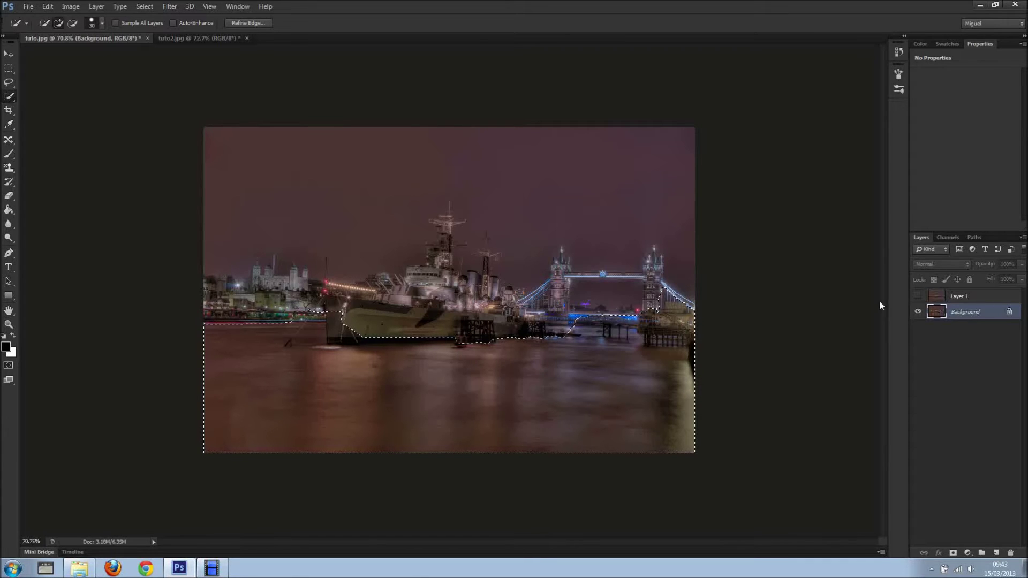
click(918, 296)
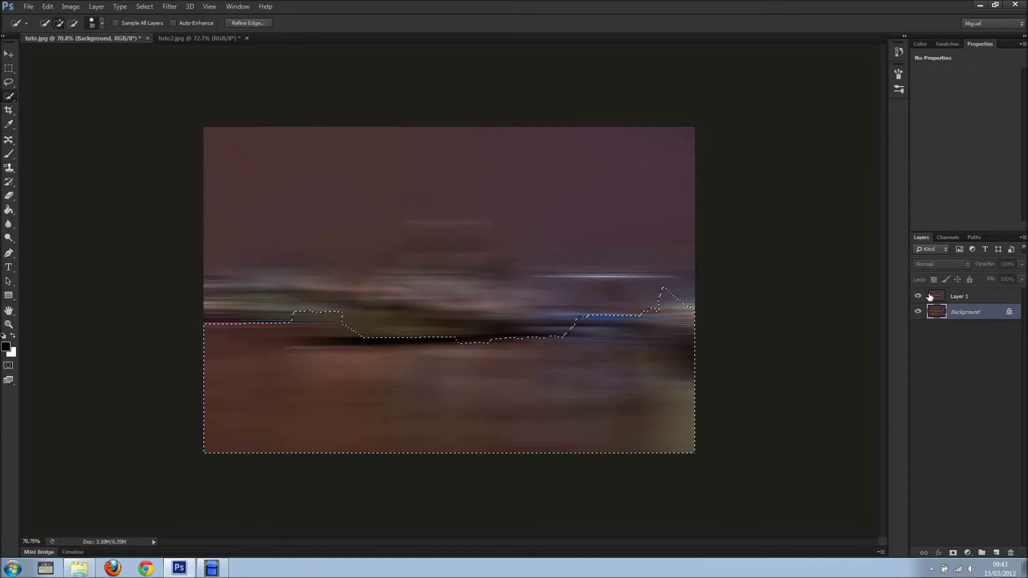
click(985, 297)
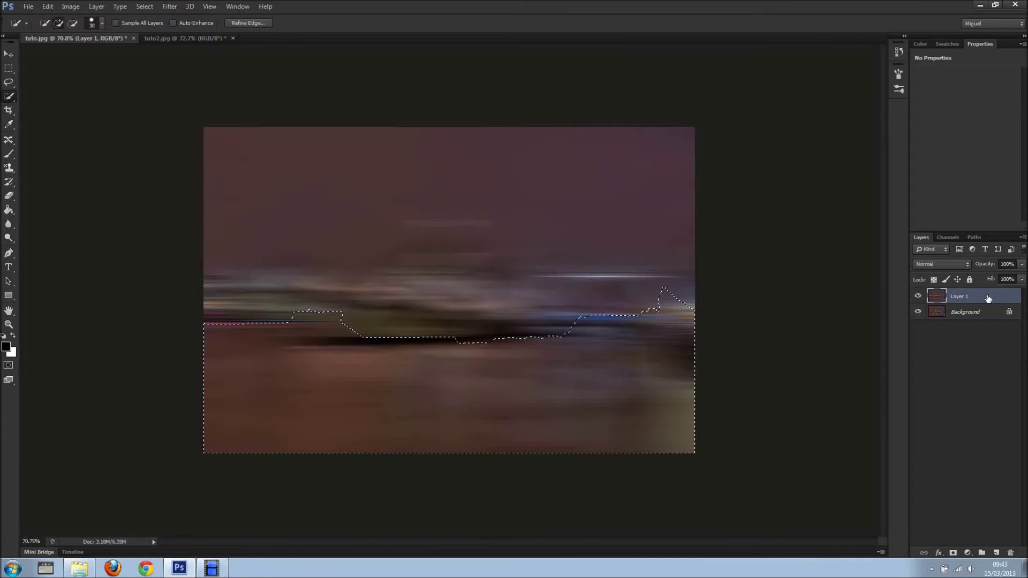
Step: Add a layer mask from the water selection and paint black over the ship's bow
click(953, 552)
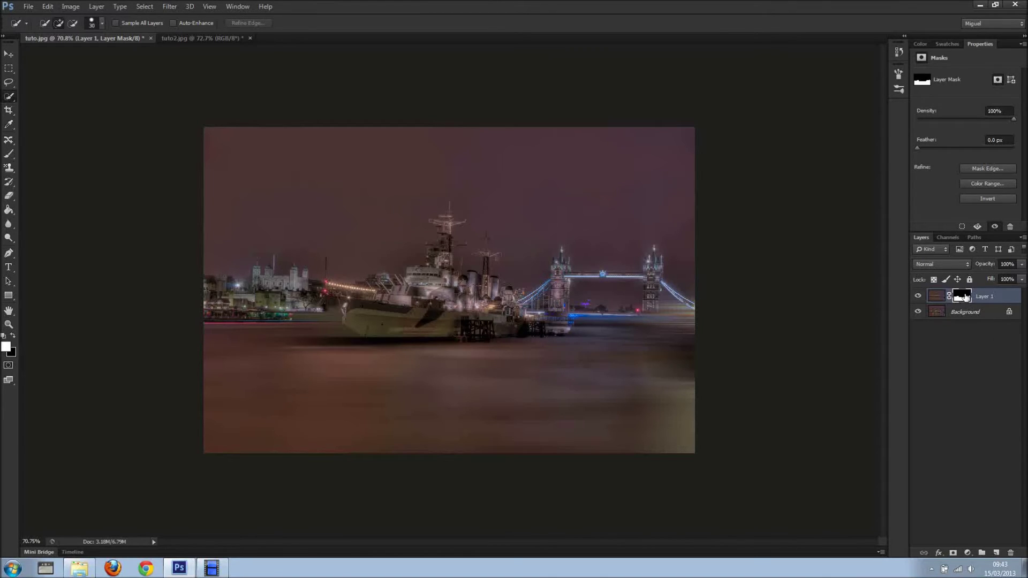
click(9, 155)
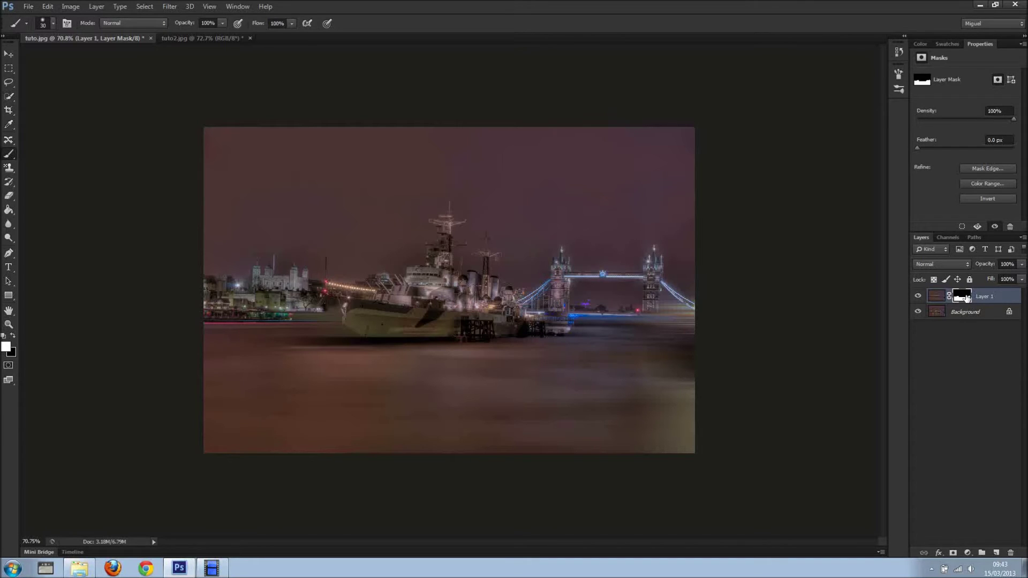
scroll(525, 349, up, 3)
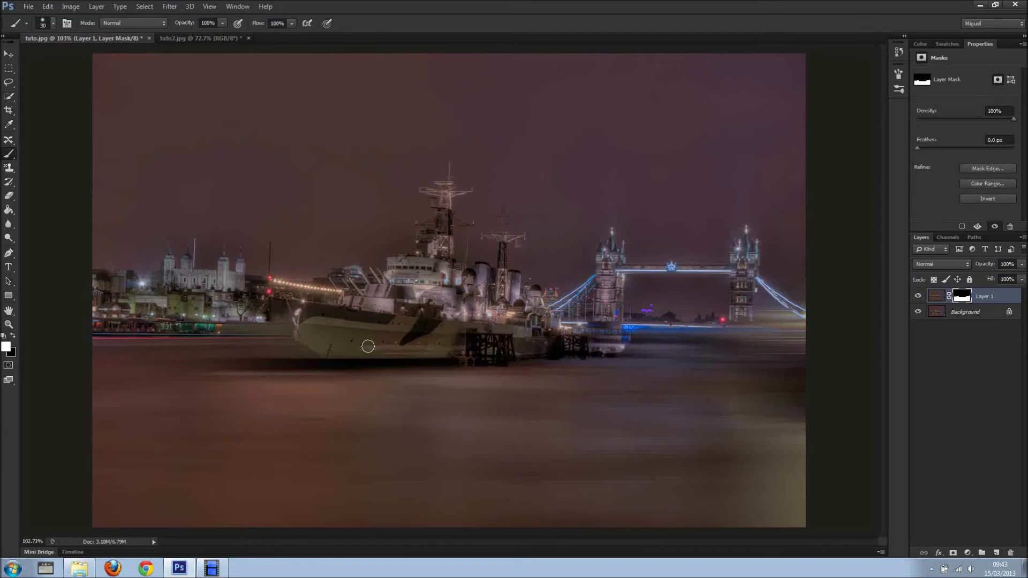
mouse_move(305, 324)
mouse_down()
mouse_move(331, 352)
mouse_move(324, 378)
mouse_up()
key(x)
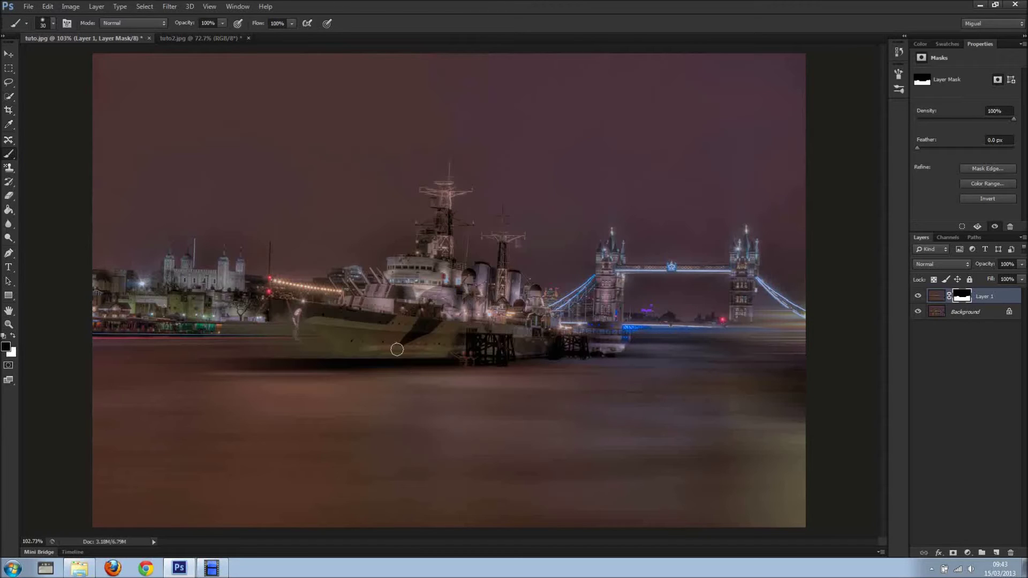
drag(334, 351, 304, 333)
click(919, 296)
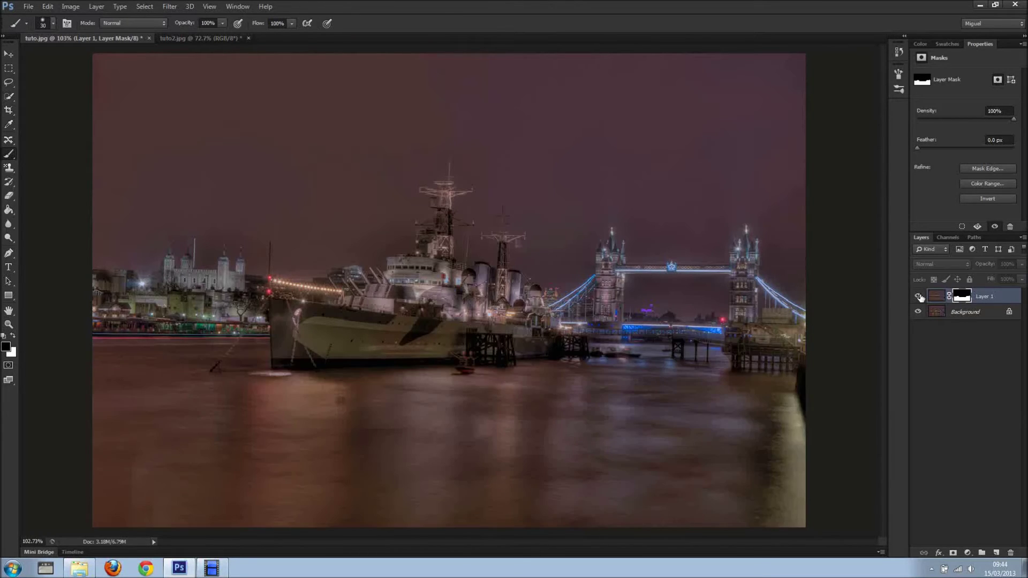
click(918, 296)
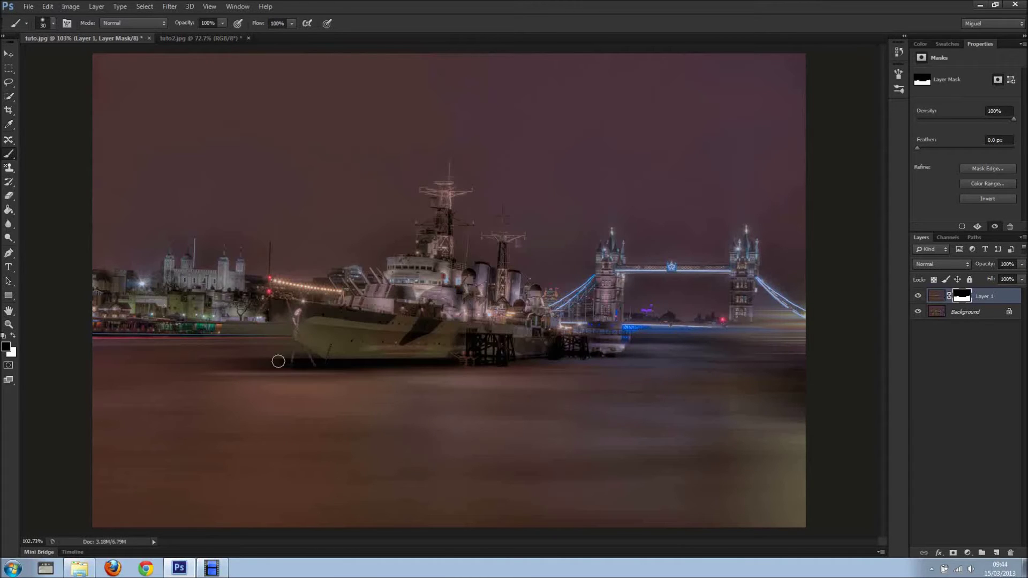
Step: With a 112 px brush, mask out the ship hull, left shoreline lights and pier waterline
right_click(308, 329)
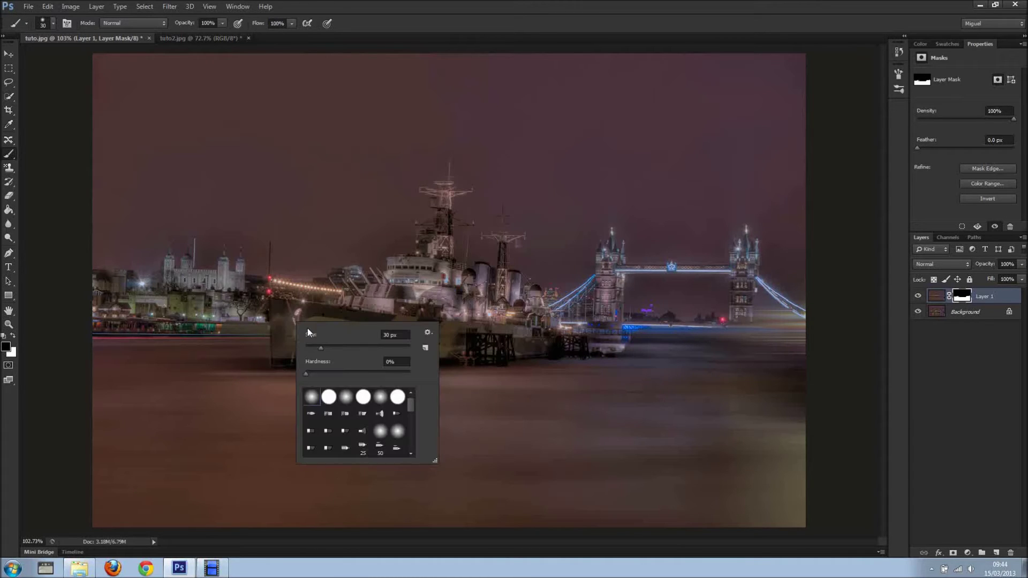
click(360, 348)
click(292, 335)
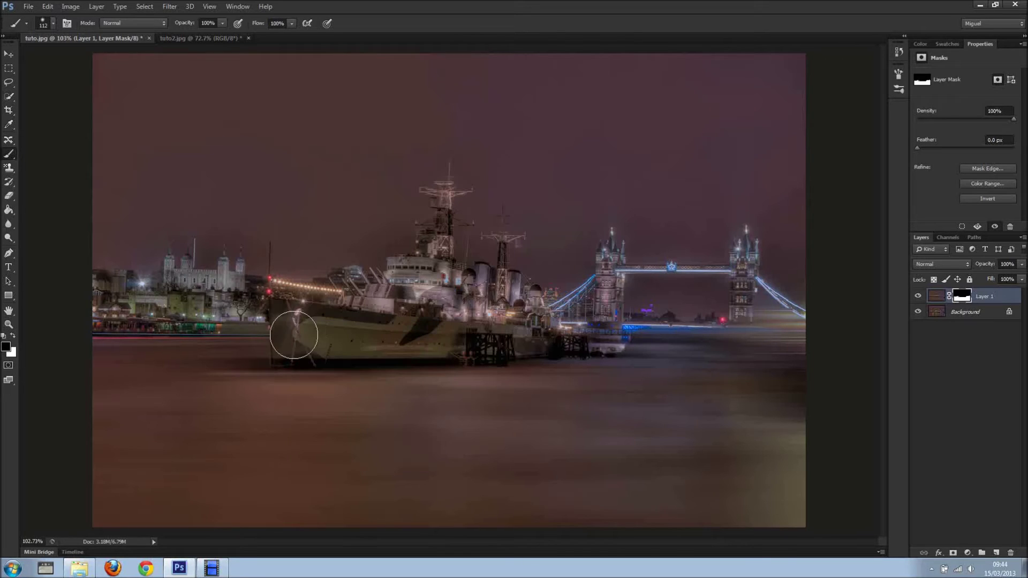
mouse_move(289, 345)
mouse_down()
mouse_move(496, 340)
mouse_move(416, 328)
mouse_up()
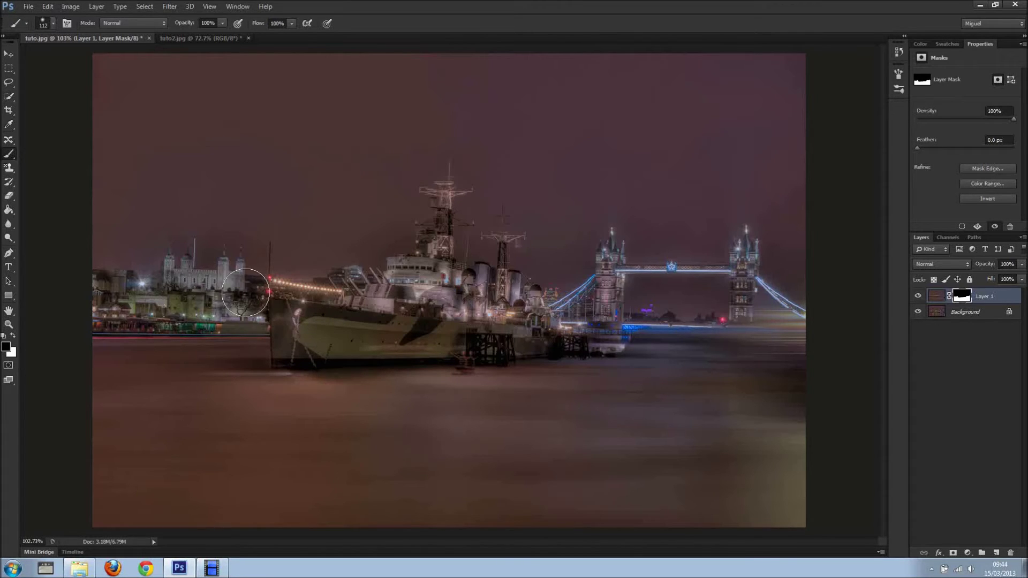
mouse_move(202, 329)
mouse_down()
mouse_move(260, 321)
mouse_move(106, 320)
mouse_move(215, 326)
mouse_move(193, 358)
mouse_move(218, 342)
mouse_up()
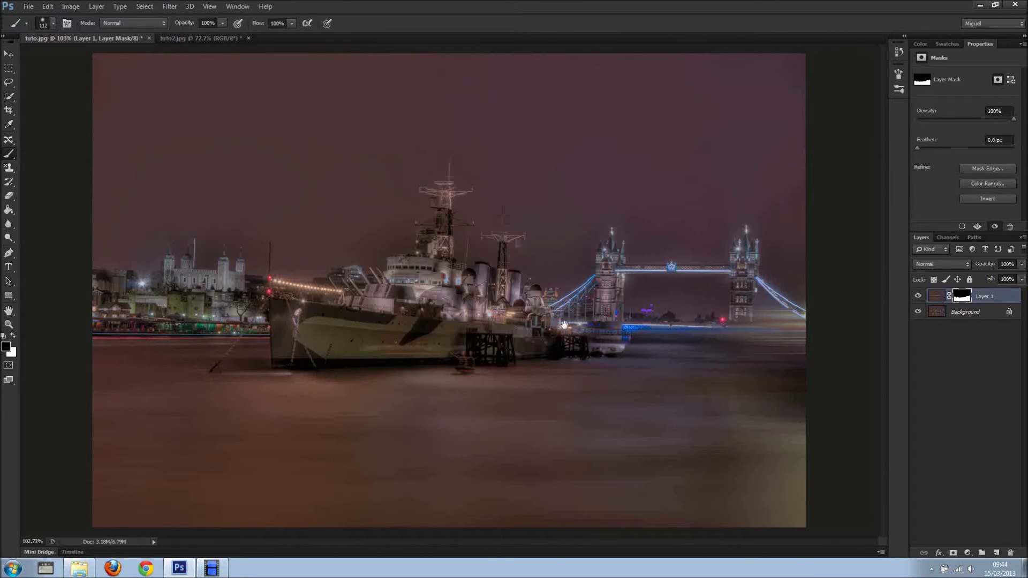
mouse_move(639, 363)
mouse_down()
mouse_move(539, 335)
mouse_move(485, 349)
mouse_move(595, 327)
mouse_move(769, 327)
mouse_move(723, 332)
mouse_move(772, 357)
mouse_move(790, 331)
mouse_move(766, 366)
mouse_move(788, 342)
mouse_move(596, 331)
mouse_move(763, 336)
mouse_move(806, 357)
mouse_up()
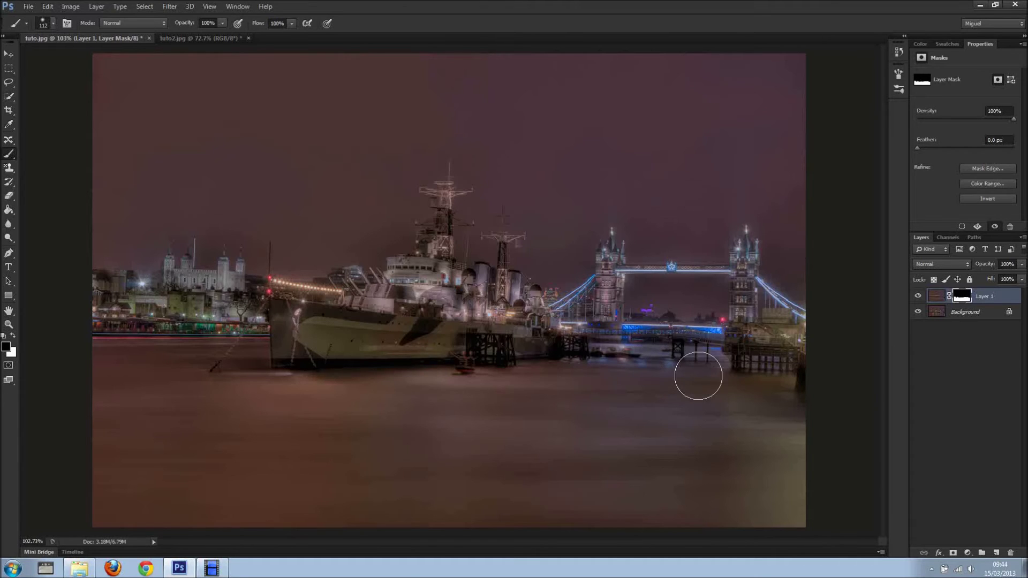
Step: Zoom in on Tower Bridge and, with a 73 px brush, keep the right-edge pier sharp
scroll(734, 386, up, 3)
drag(718, 341, 583, 321)
right_click(628, 391)
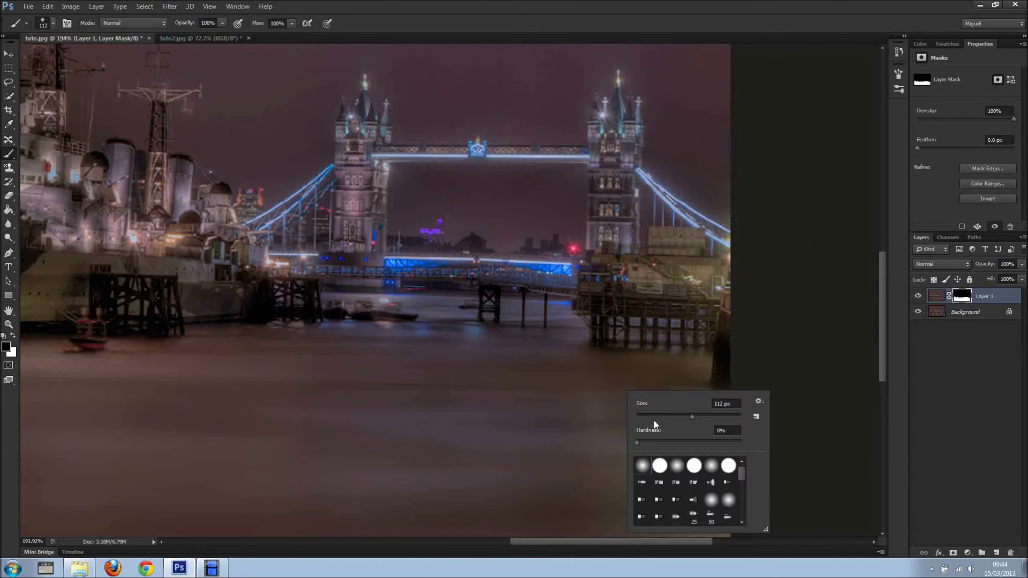
drag(653, 419, 669, 415)
click(571, 386)
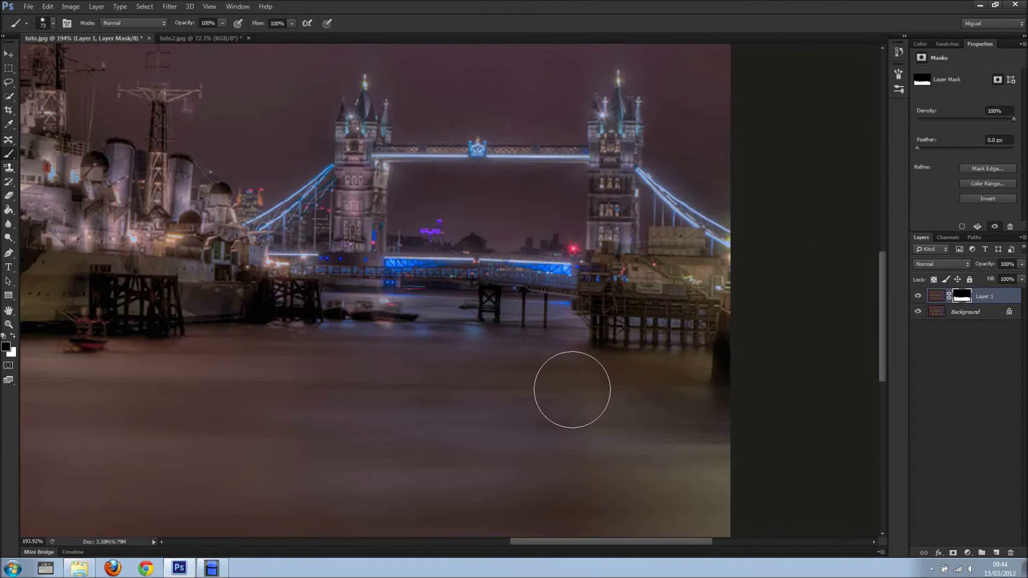
drag(571, 385, 724, 394)
Step: Paint white to restore the blur on the water toward the right pier, then hide Layer 1
key(x)
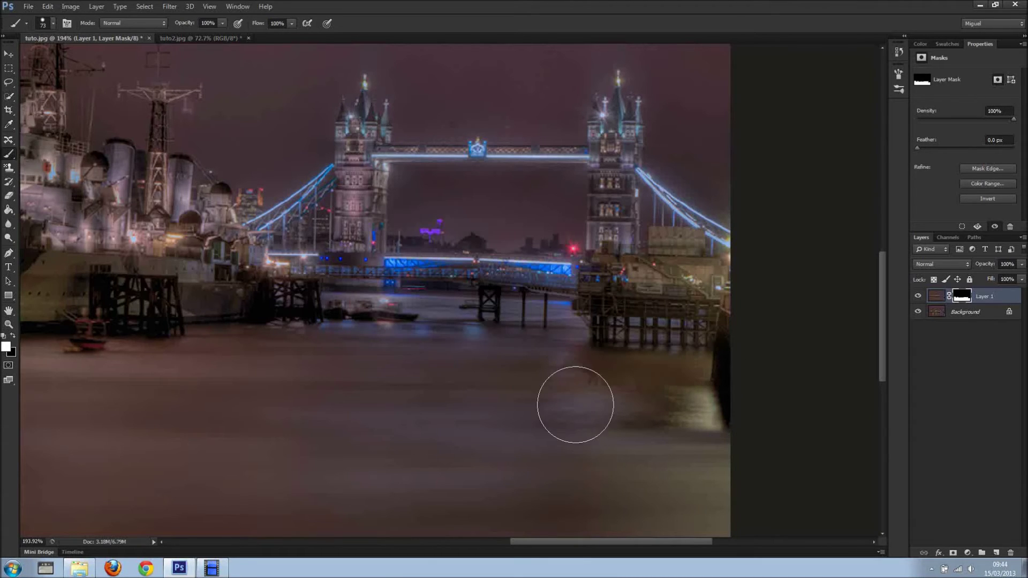
drag(544, 390, 699, 395)
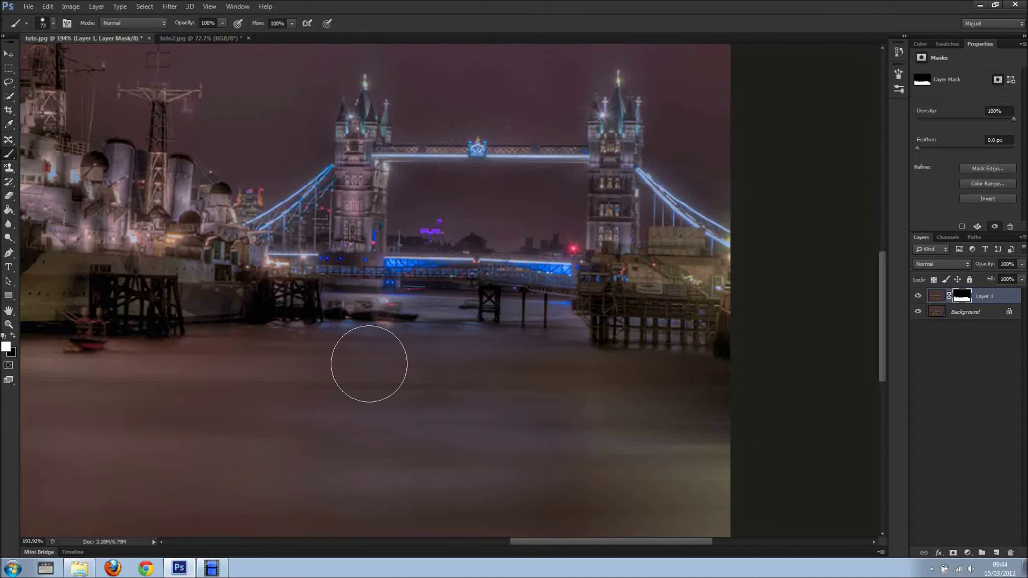
scroll(288, 439, down, 2)
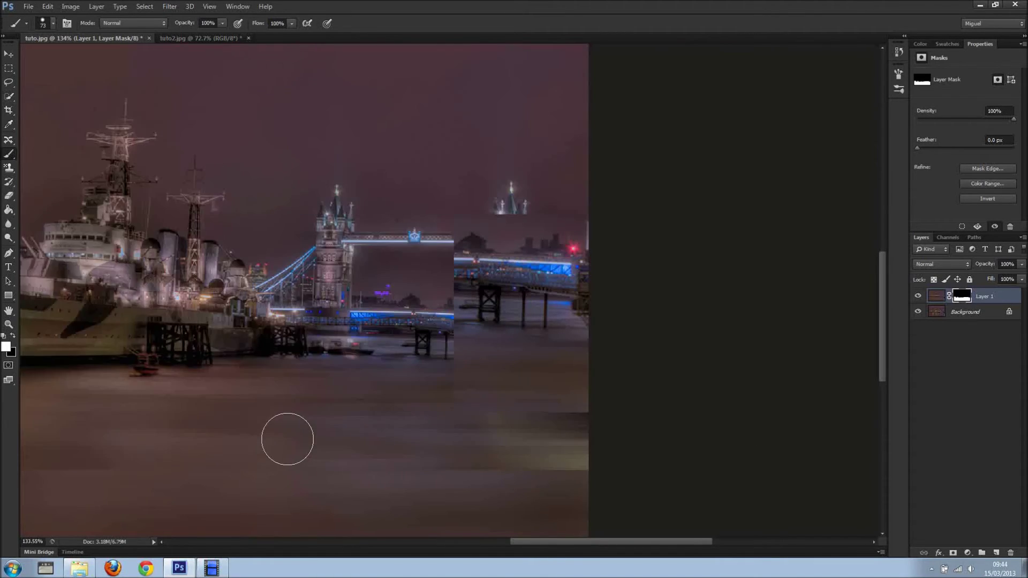
scroll(287, 439, down, 3)
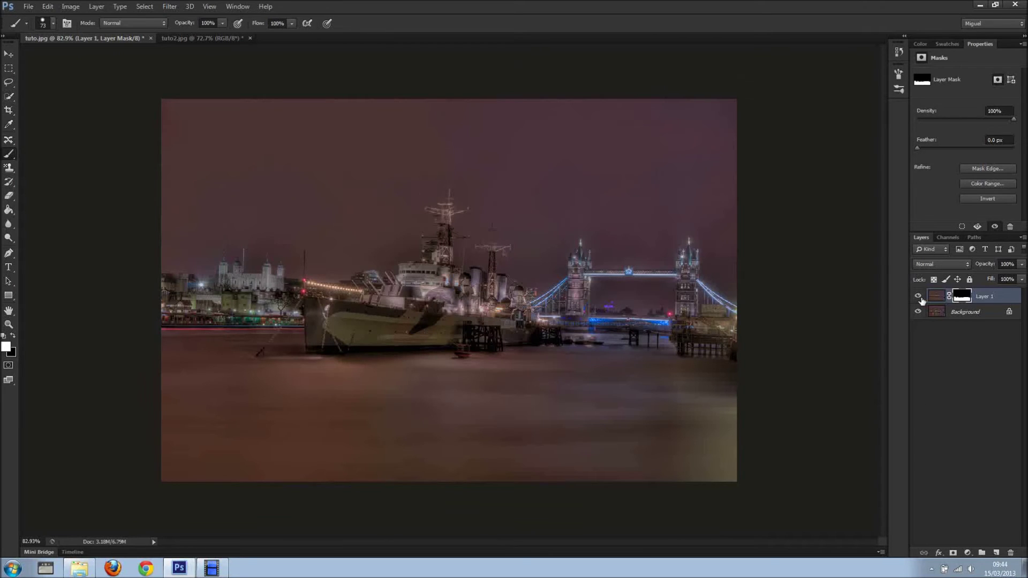
click(918, 296)
Step: Toggle Layer 1 on and off to compare, lowering its opacity from 64% to 50%
click(918, 296)
click(918, 296)
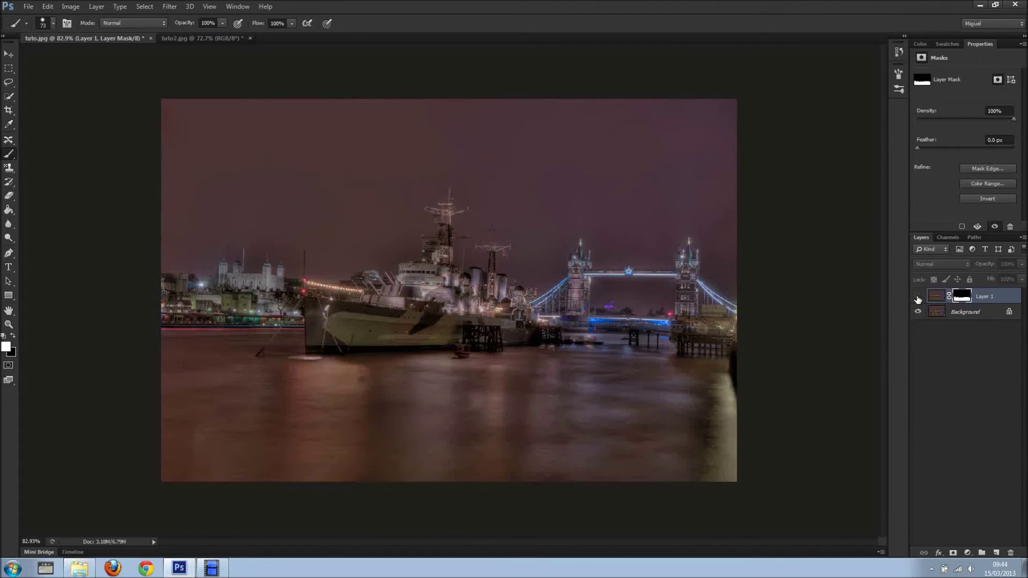
click(918, 297)
click(918, 297)
click(918, 296)
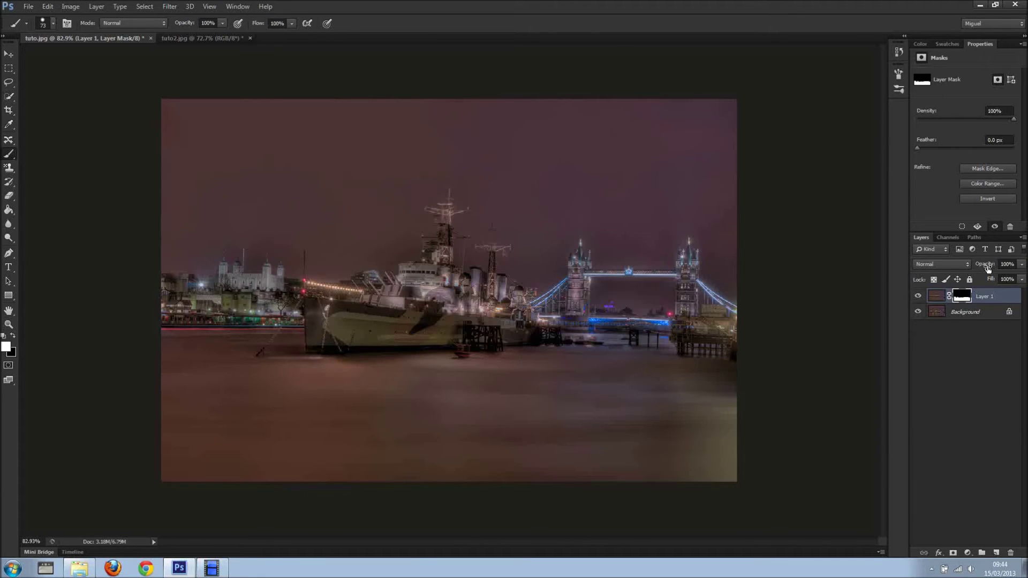
drag(970, 267, 968, 268)
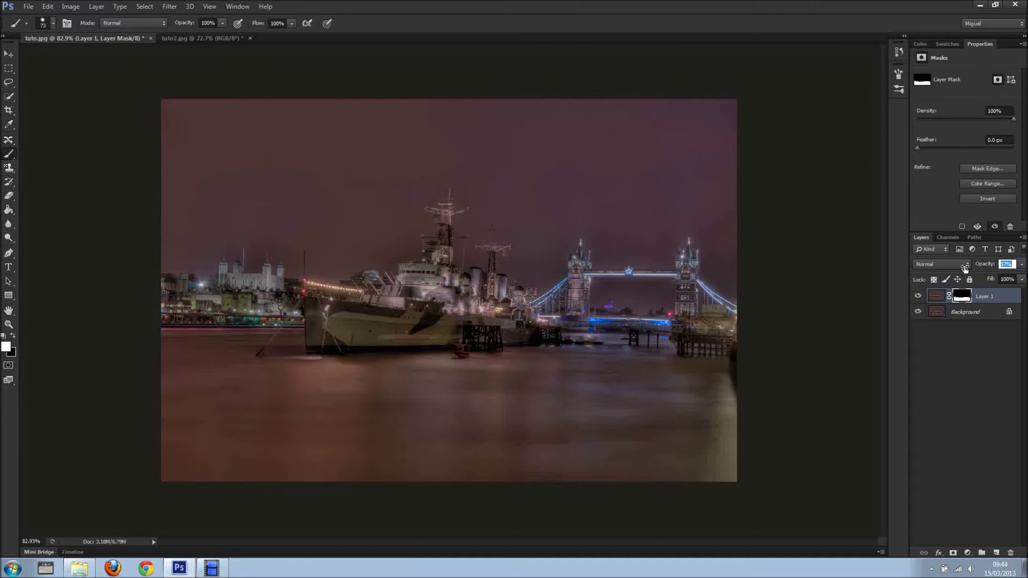
drag(964, 265, 960, 265)
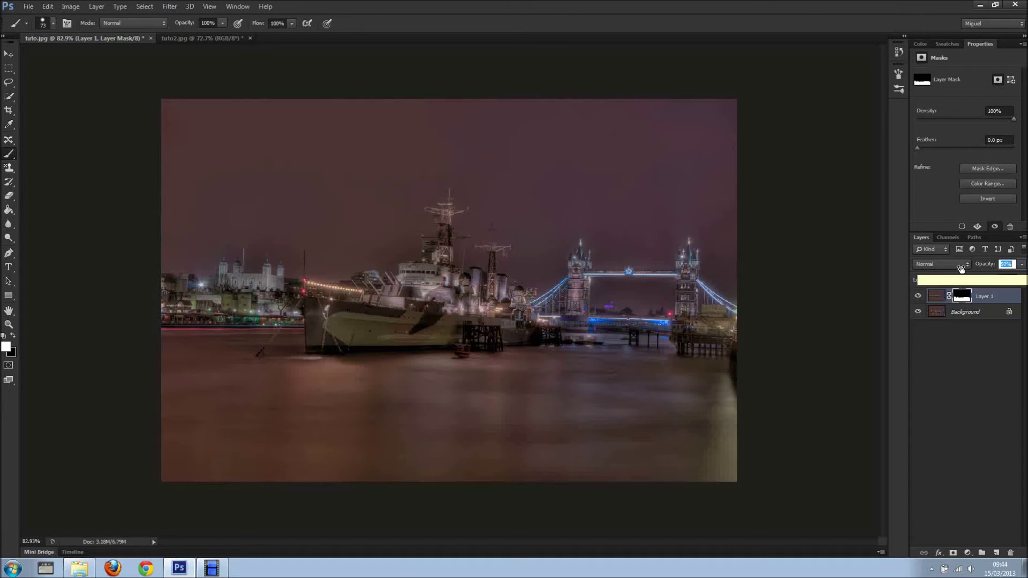
click(918, 297)
click(918, 297)
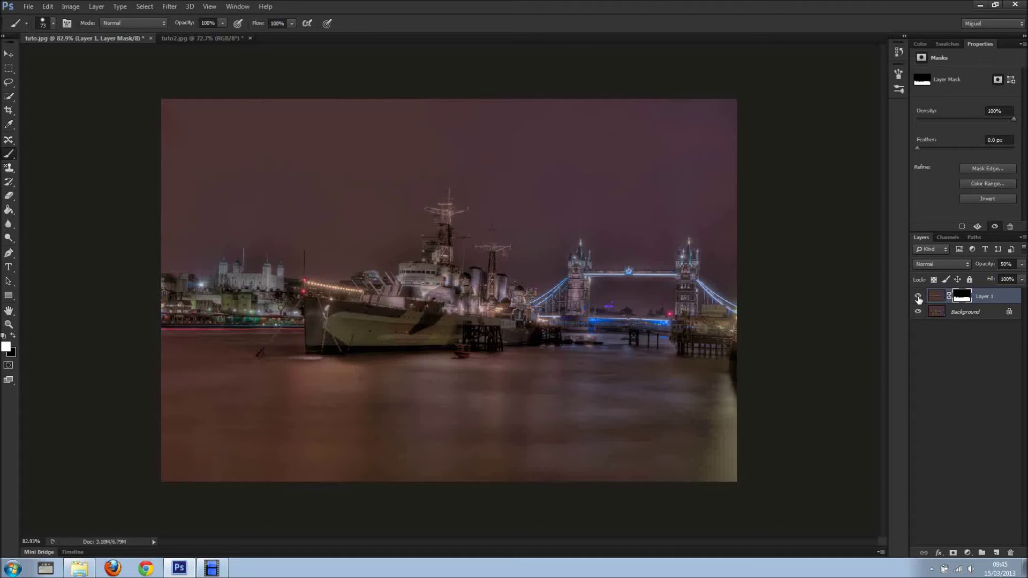
click(918, 297)
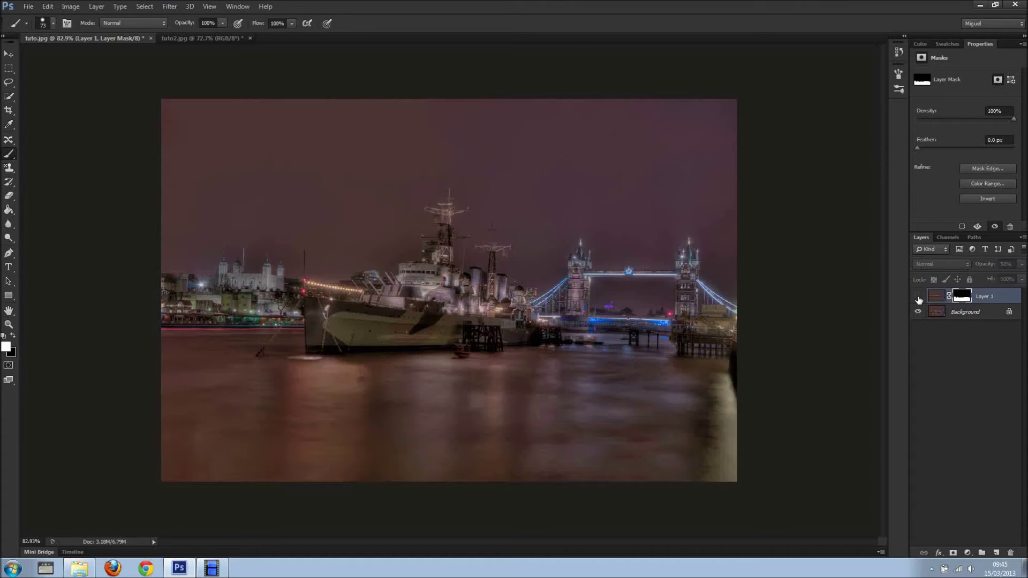
click(917, 297)
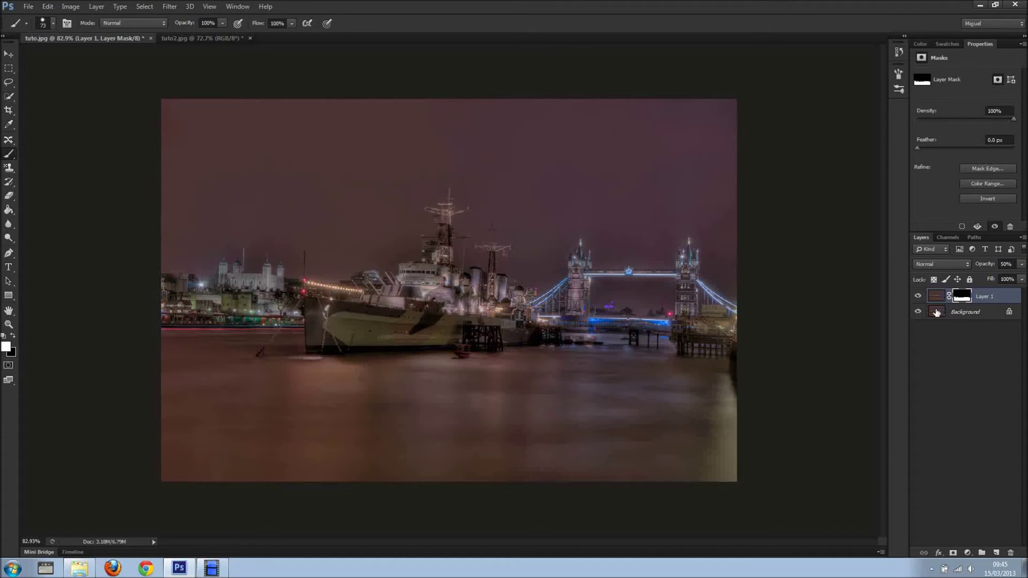
Step: Switch to tuto2.jpg and quick-select the river from the water's top edge to the image bottom
click(194, 39)
scroll(506, 399, up, 3)
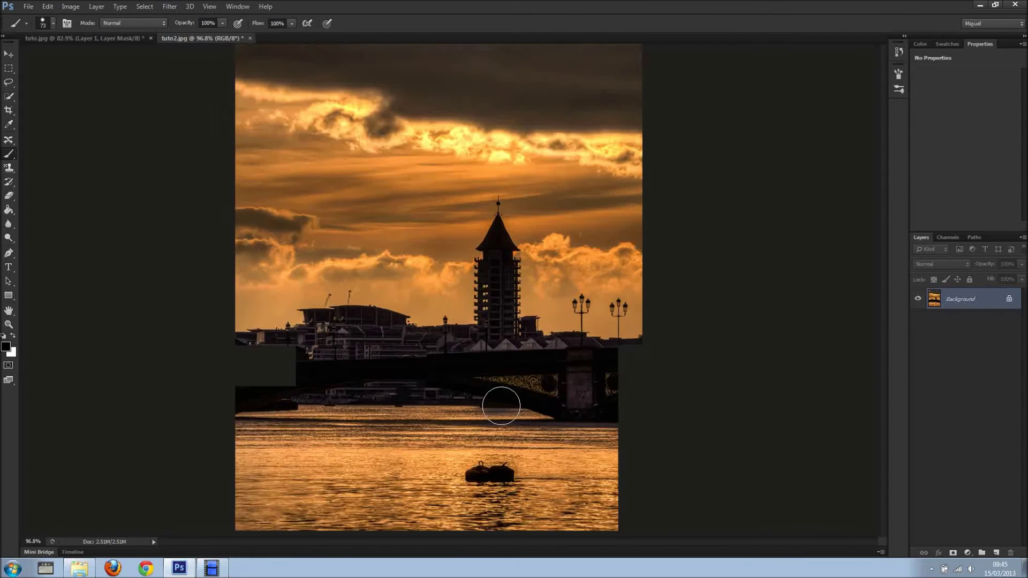
scroll(502, 405, down, 2)
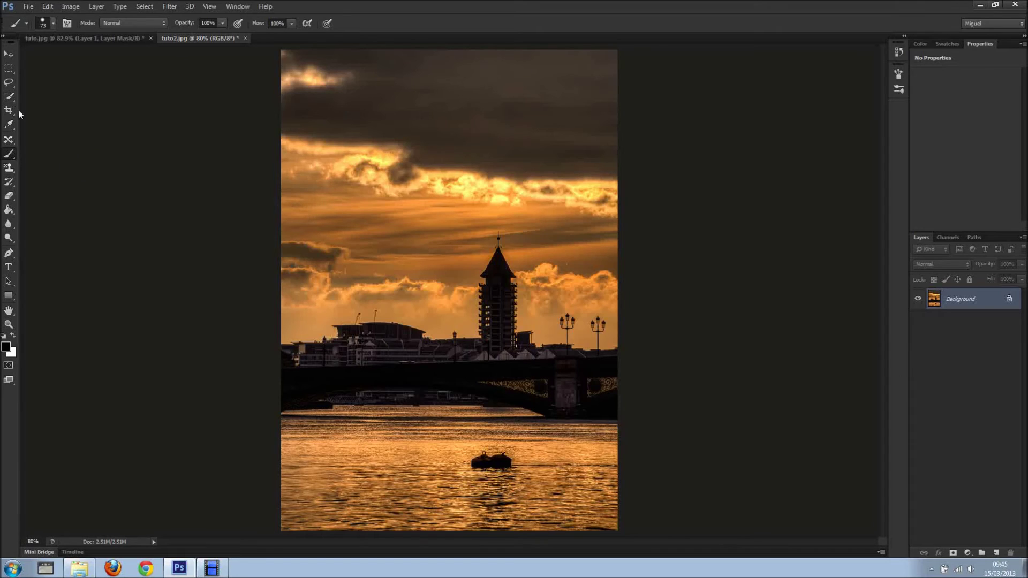
click(11, 97)
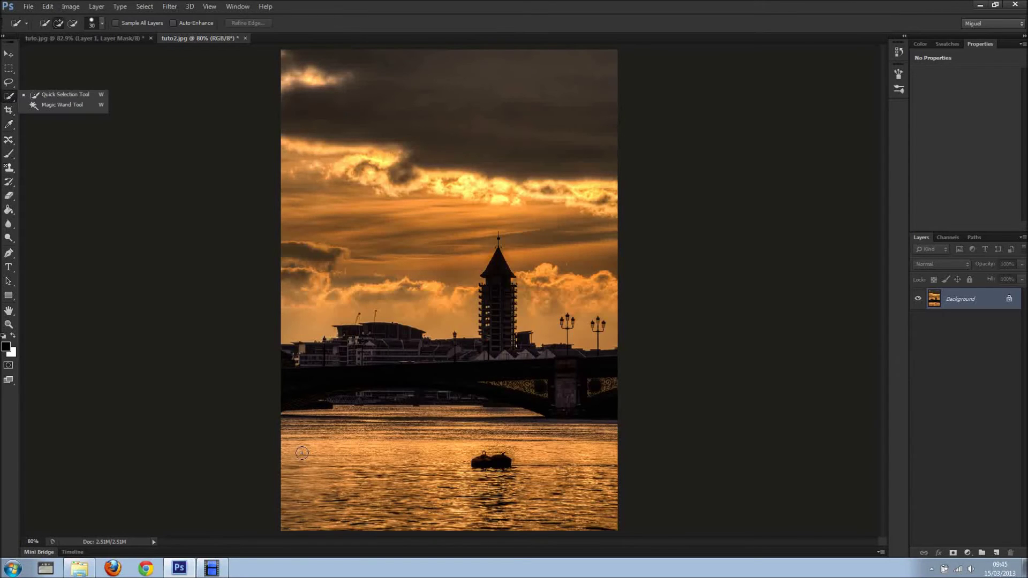
mouse_move(273, 448)
mouse_down()
mouse_move(351, 427)
mouse_move(496, 427)
mouse_move(620, 461)
mouse_up()
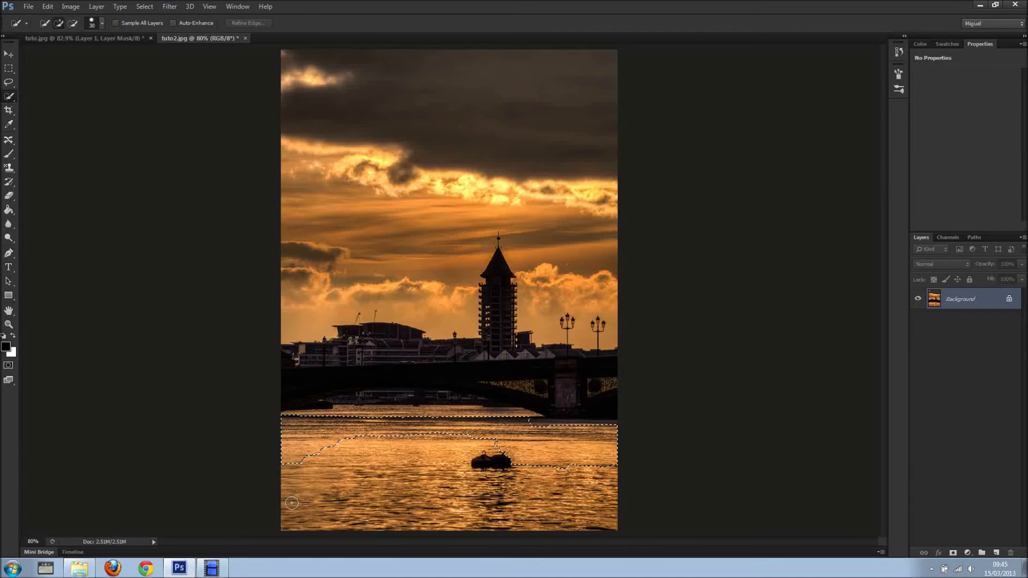
drag(289, 503, 407, 508)
mouse_move(624, 530)
mouse_down()
mouse_move(629, 514)
mouse_move(291, 516)
mouse_up()
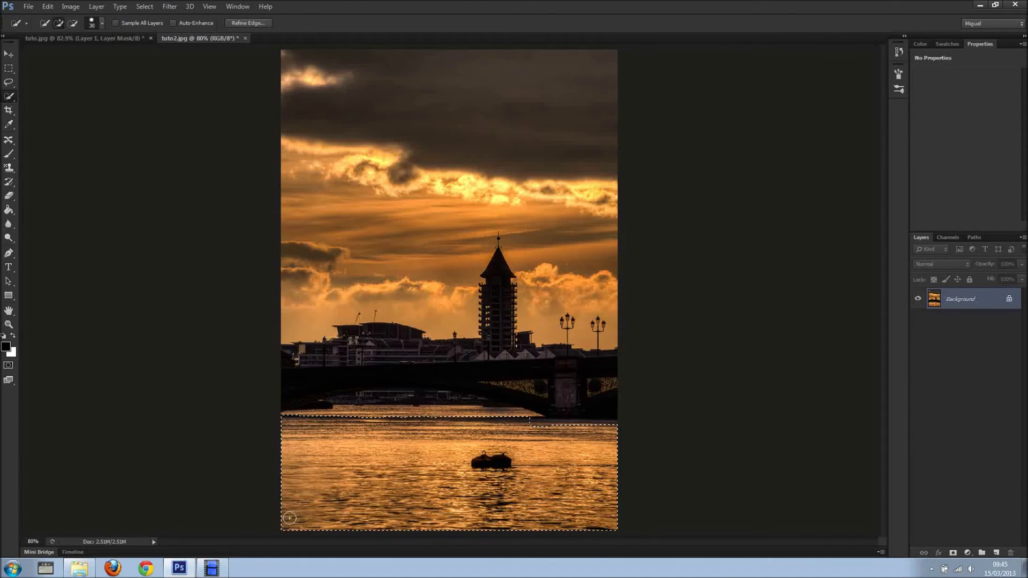
drag(506, 419, 537, 427)
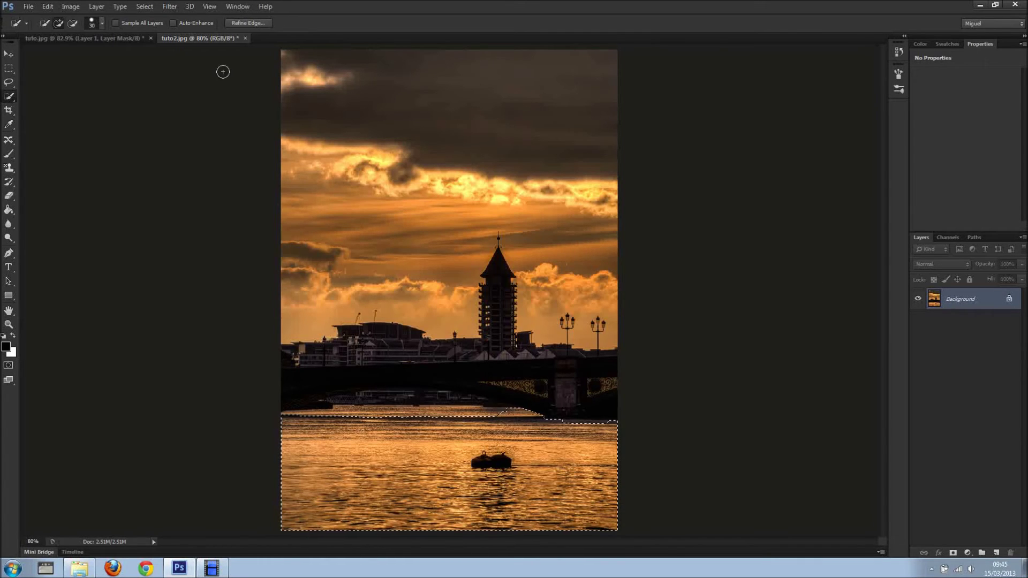
Step: Save the water selection as a new channel named 'water', then deselect
click(149, 9)
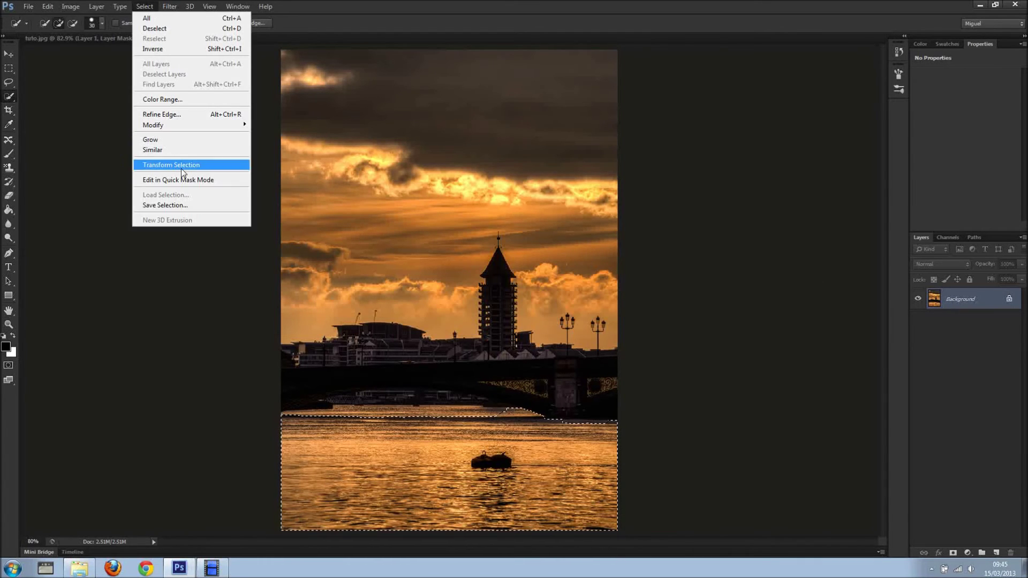
click(182, 206)
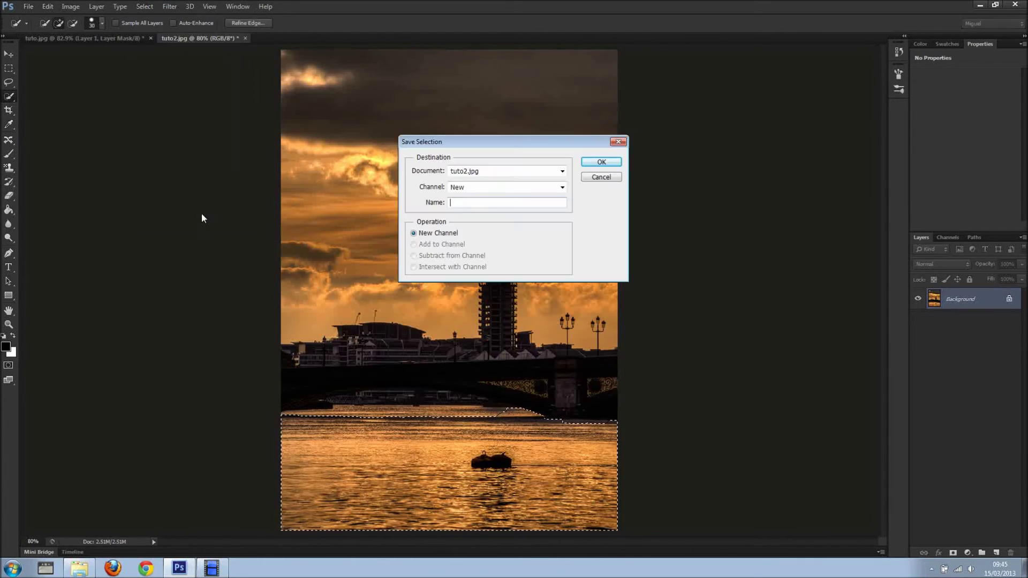
click(473, 191)
click(474, 191)
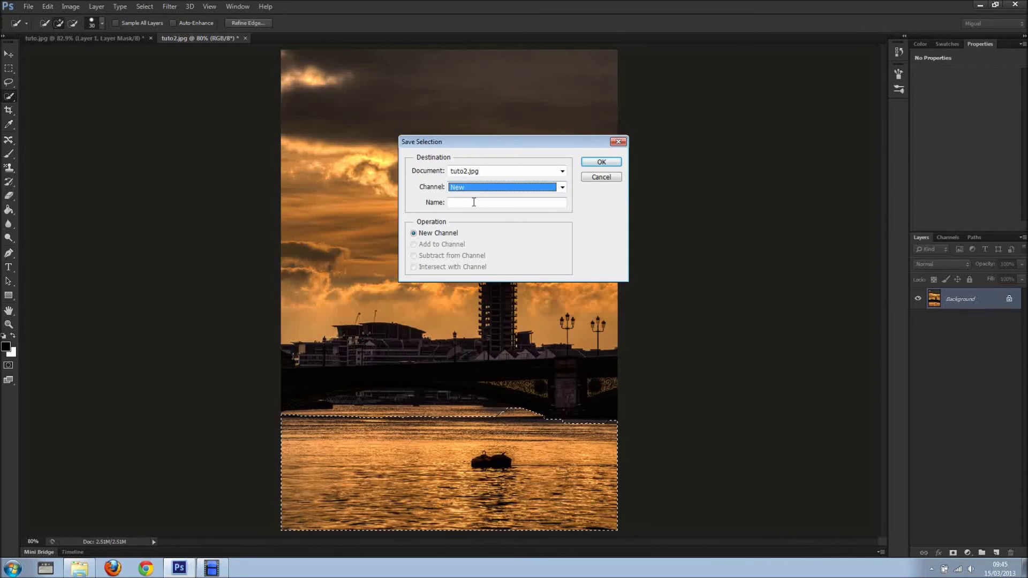
click(474, 202)
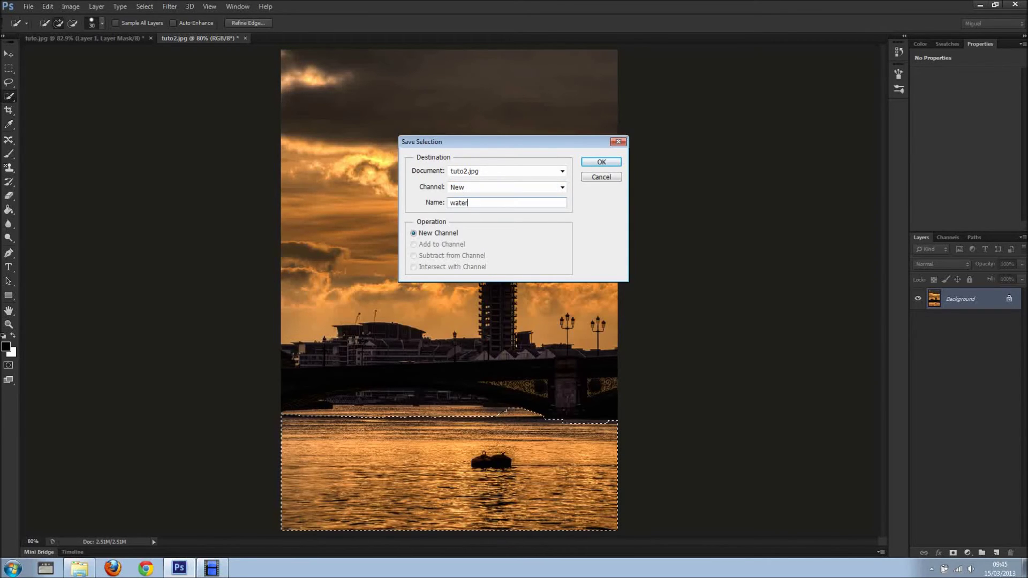
click(609, 162)
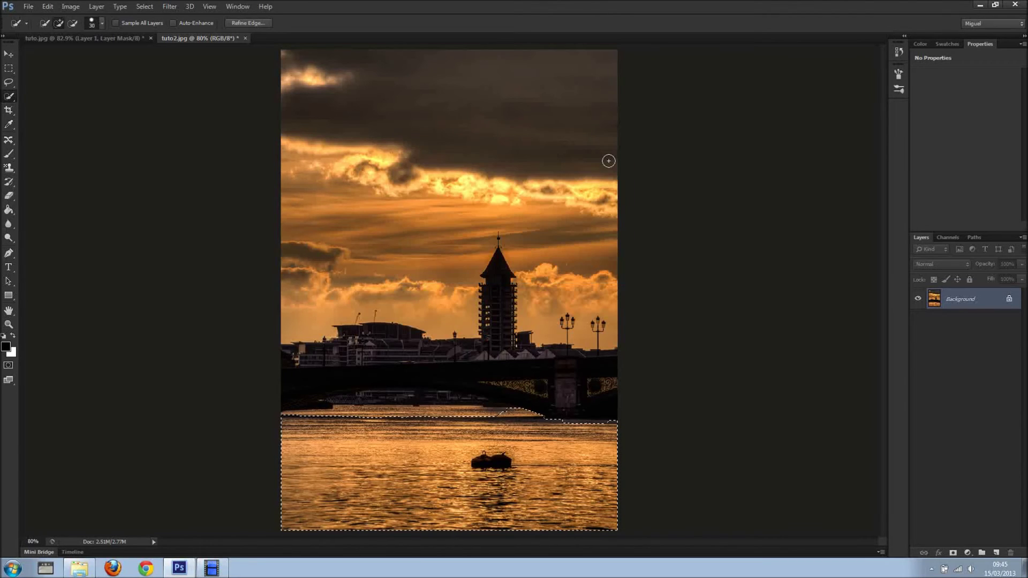
key(ctrl+d)
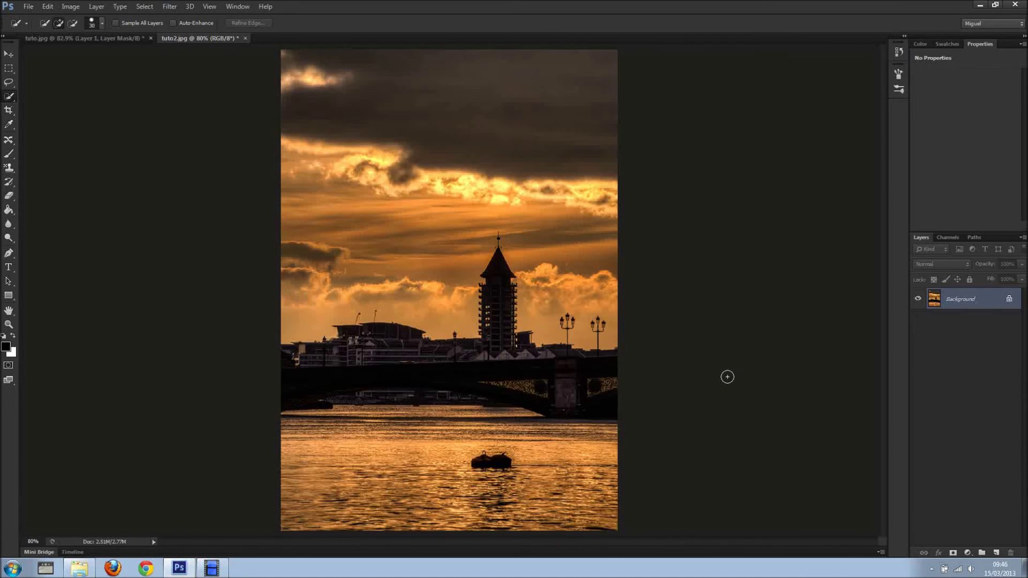
Step: Duplicate the Background as Layer 1, load the water channel in Channels, then deselect
key(ctrl+j)
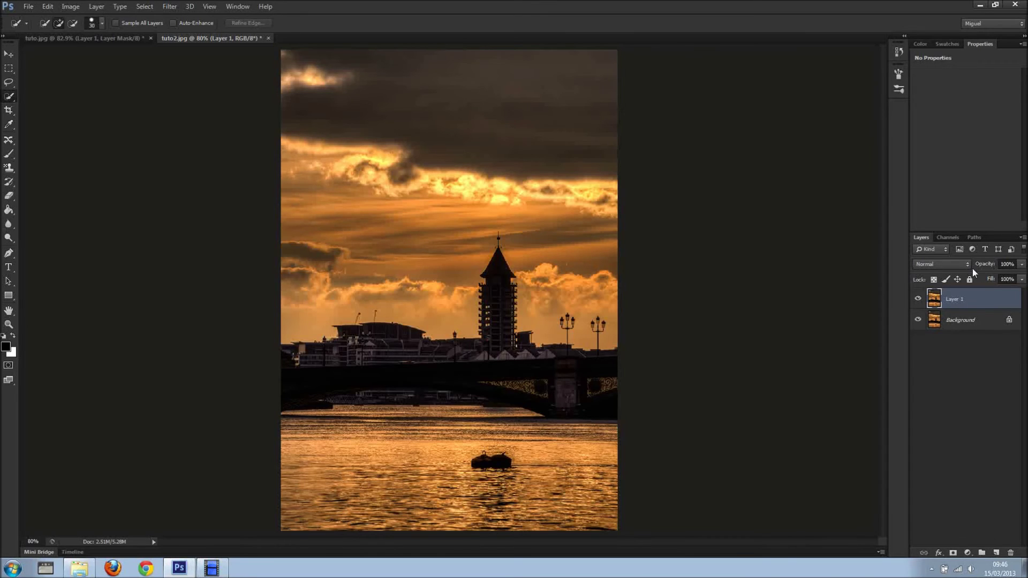
click(950, 239)
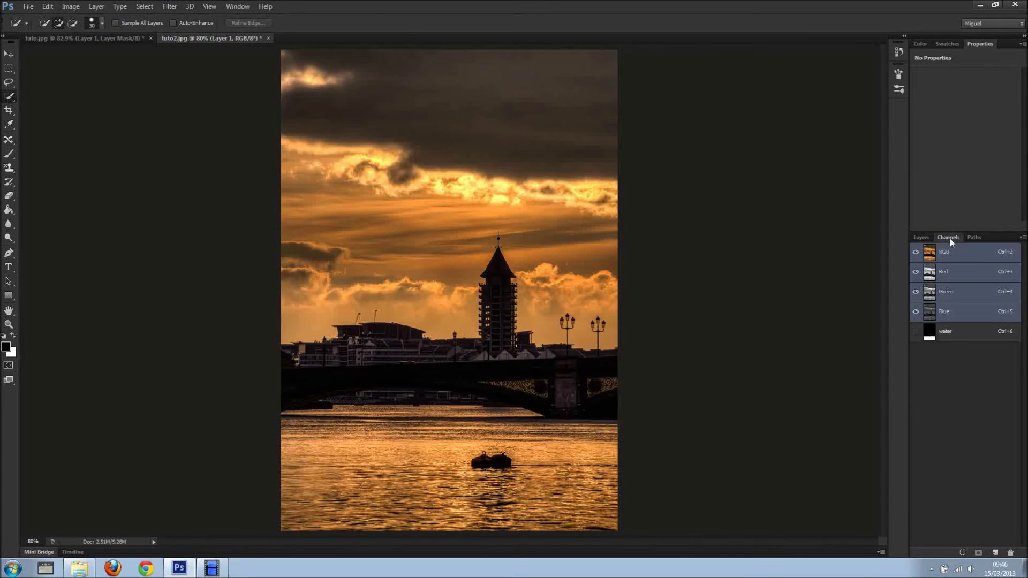
ctrl+click(929, 335)
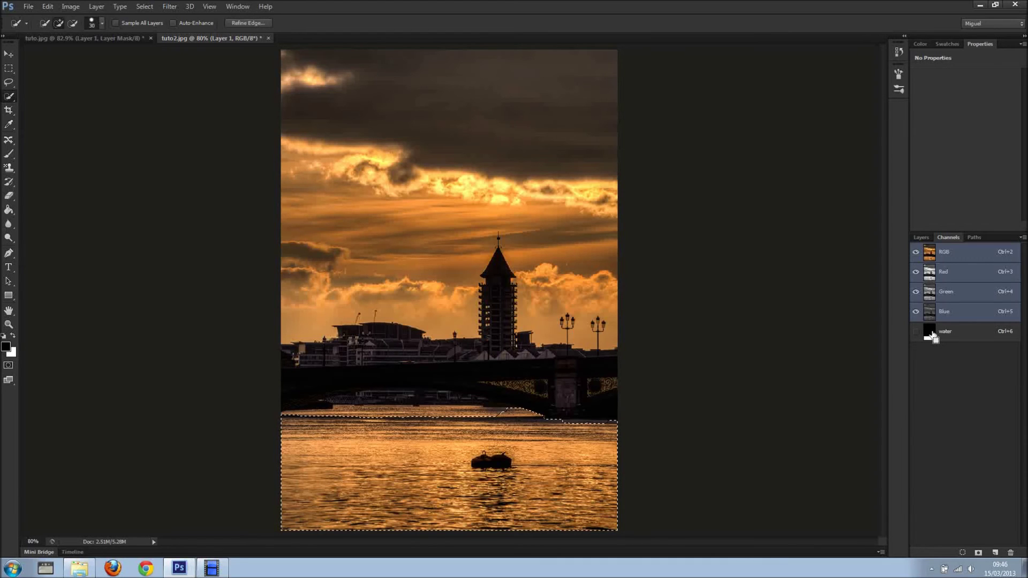
click(920, 237)
key(ctrl+d)
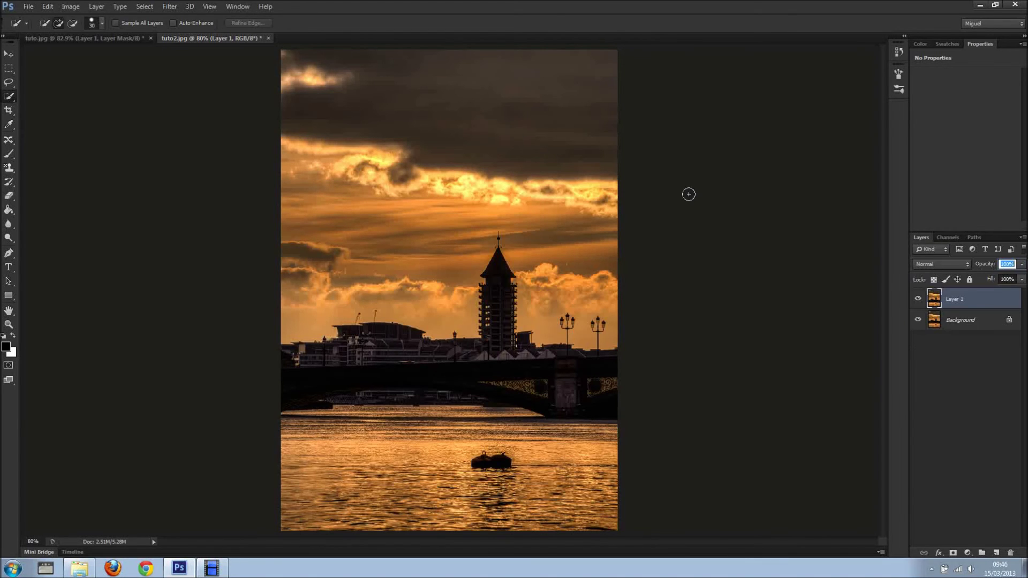
Step: Load the 'water' channel as the selection via Select > Load Selection
click(145, 7)
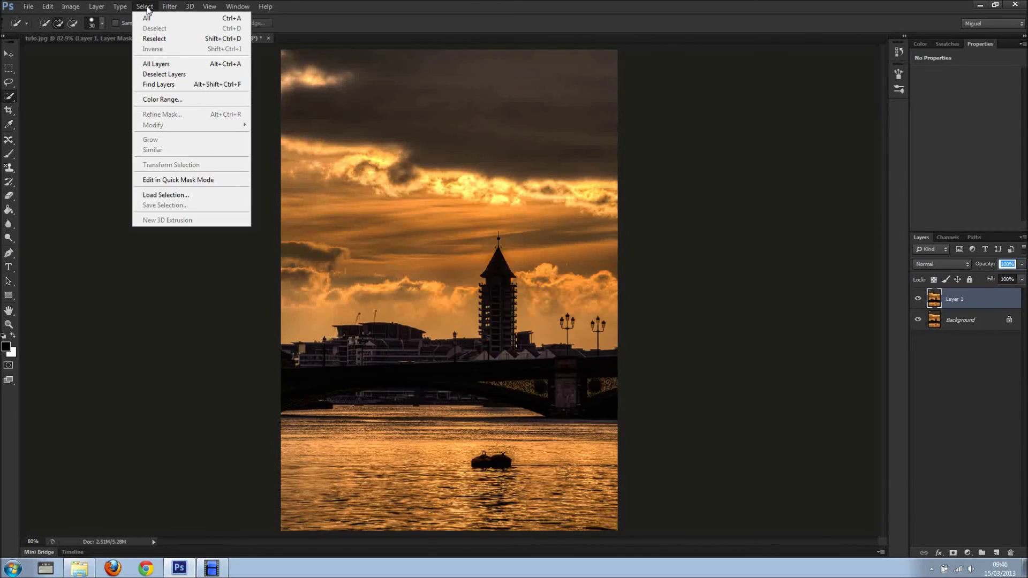
click(174, 194)
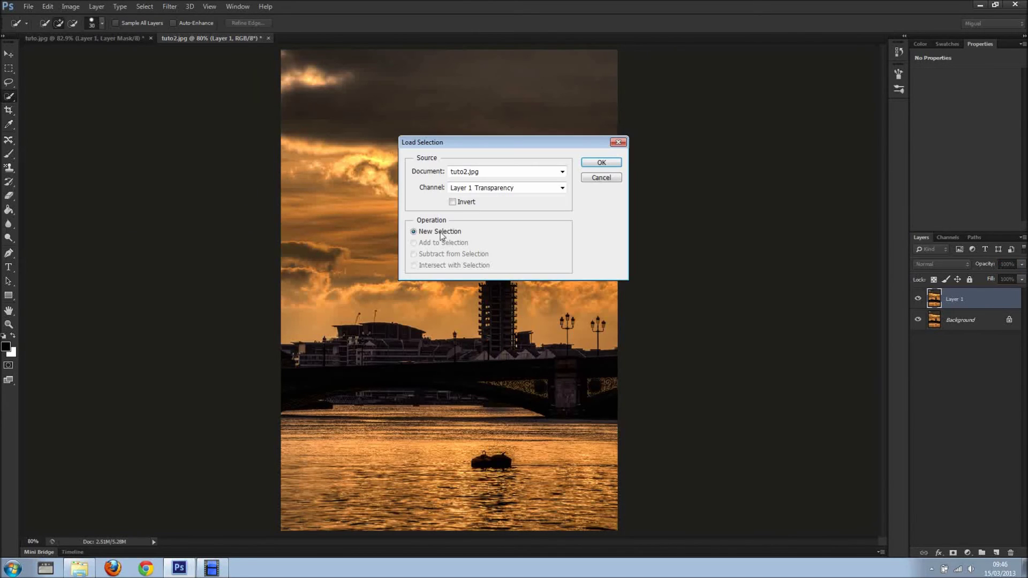
click(465, 187)
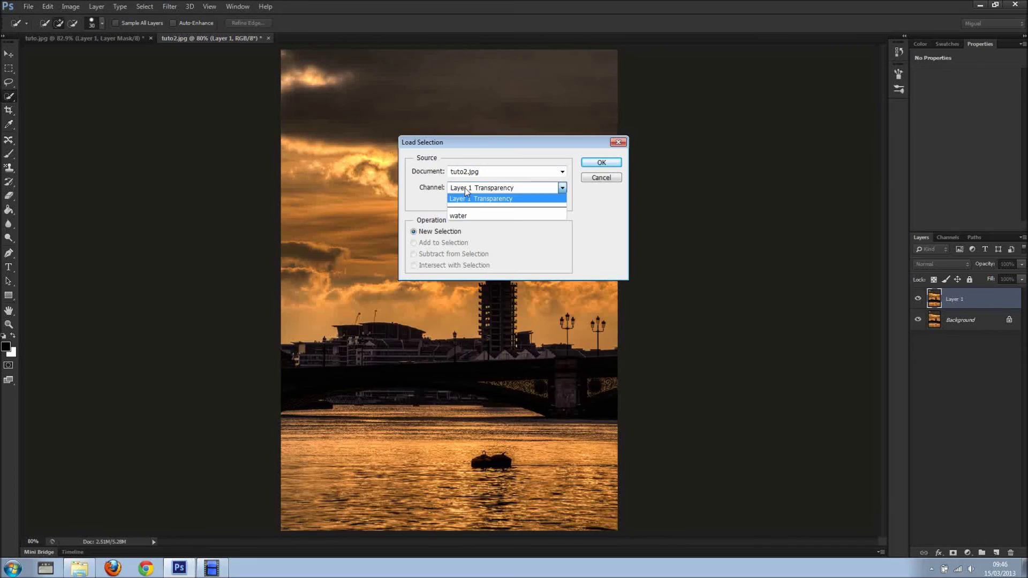
click(458, 215)
click(602, 162)
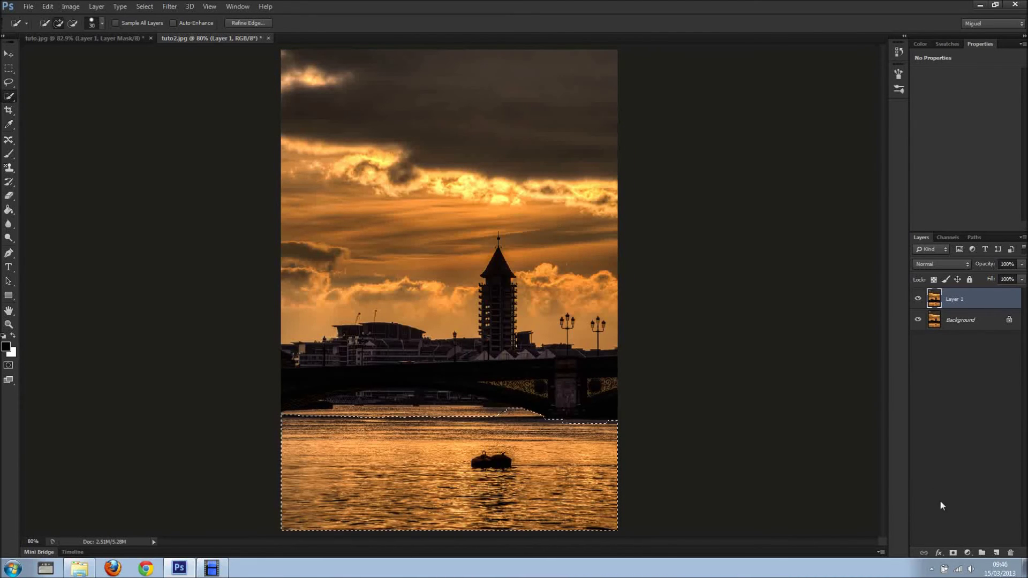
Step: Add a layer mask from the water selection and apply Motion Blur to Layer 1's image
click(953, 551)
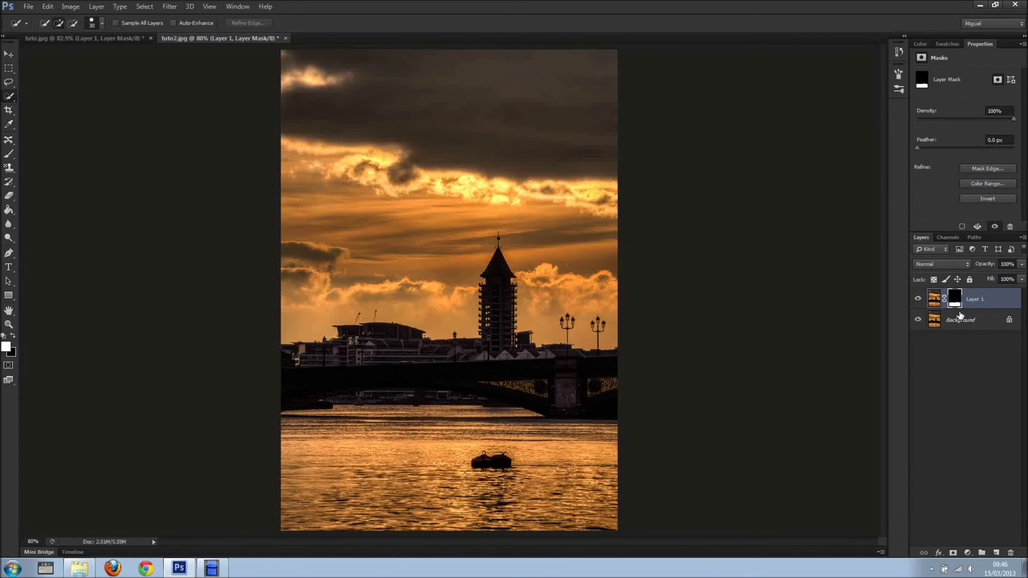
click(934, 300)
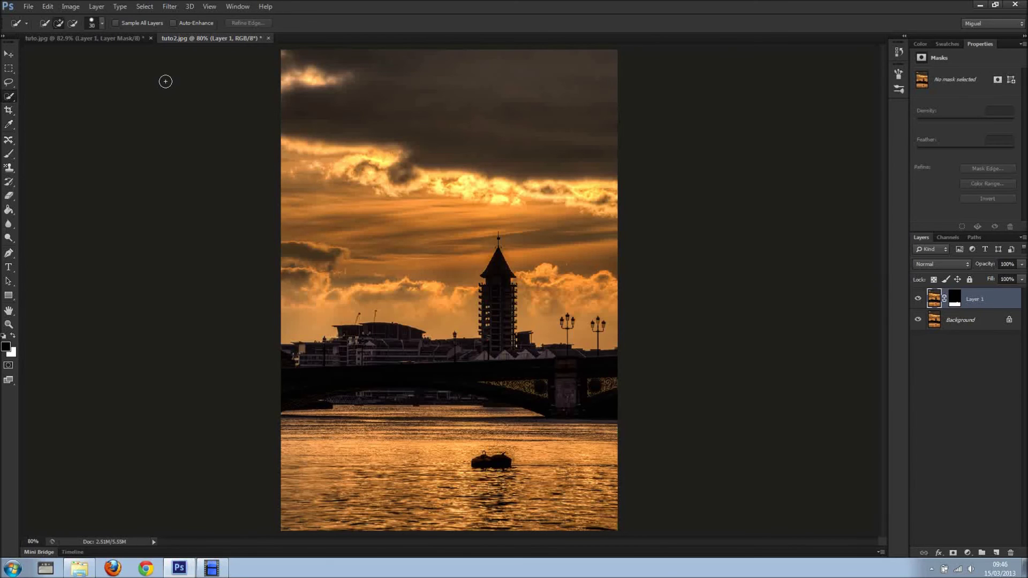
click(170, 7)
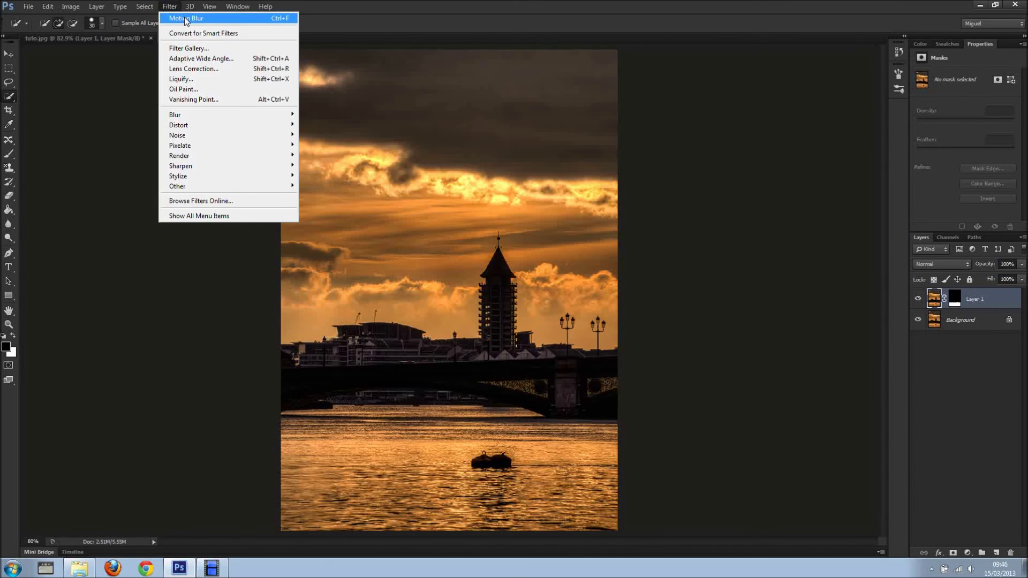
click(186, 19)
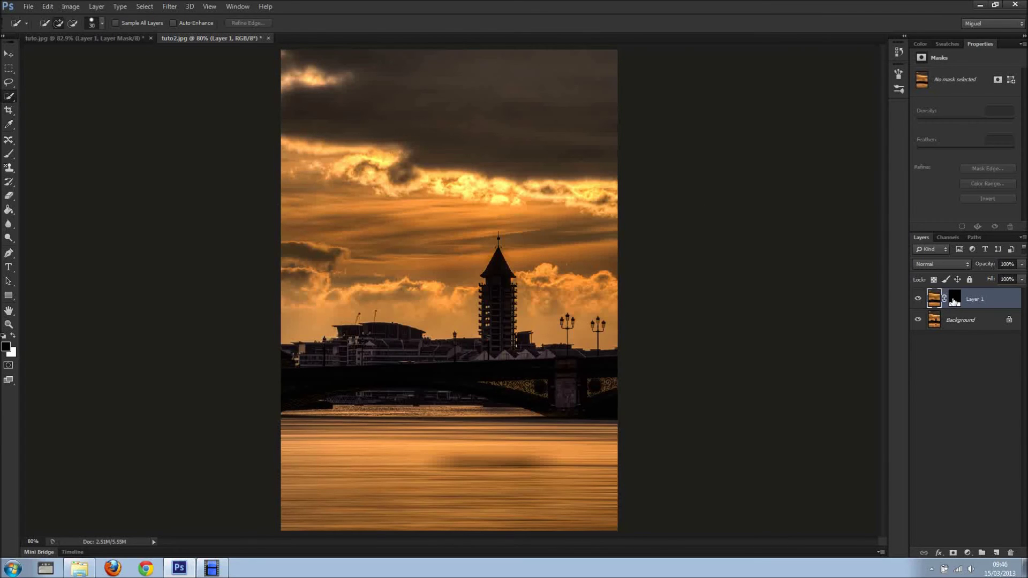
Step: Target the mask and paint white along the waterline under the bridge
click(954, 301)
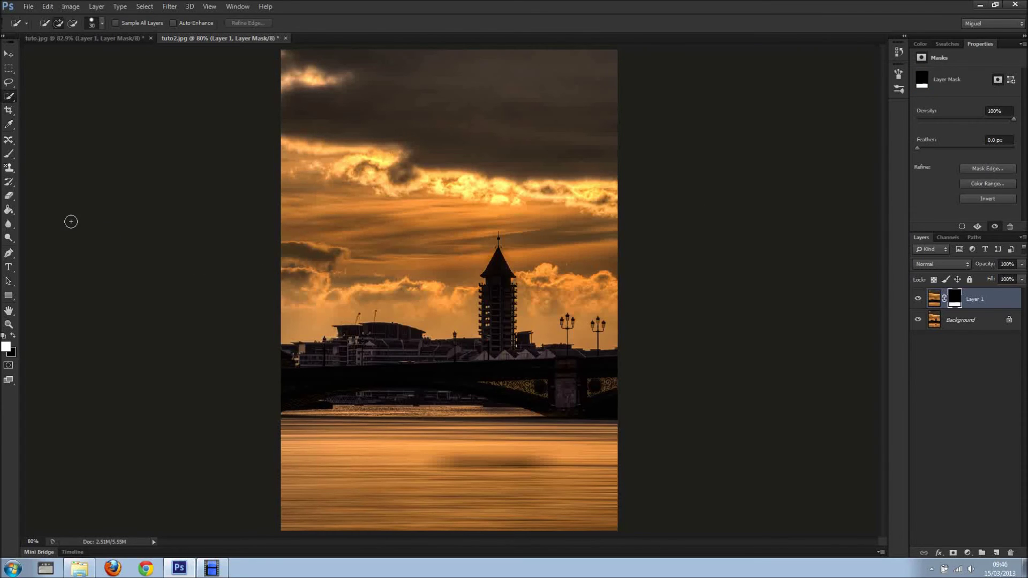
click(9, 154)
key(x)
mouse_move(361, 402)
mouse_down()
mouse_move(376, 416)
mouse_move(300, 422)
mouse_move(471, 413)
mouse_move(514, 430)
mouse_move(581, 426)
mouse_up()
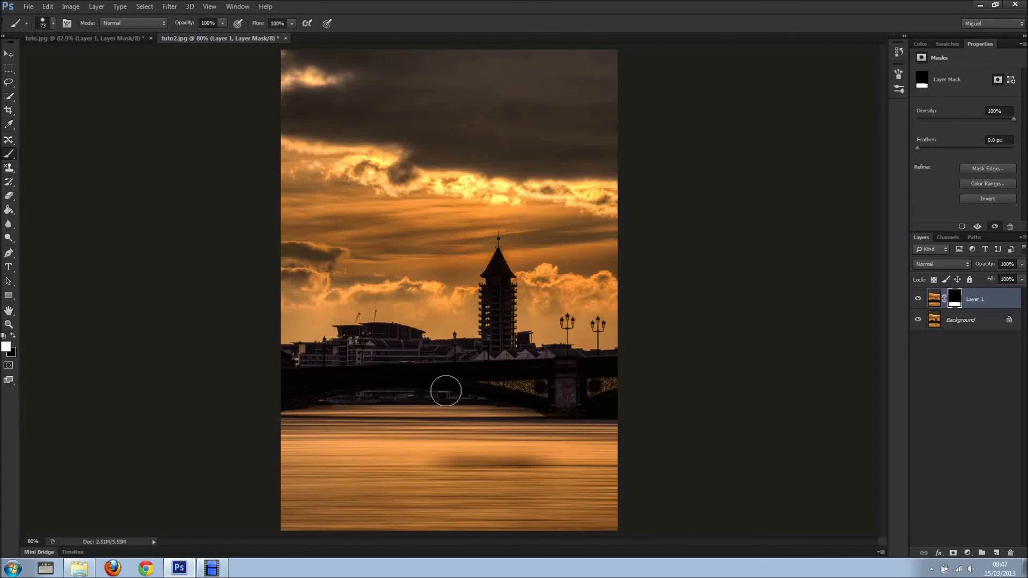
Step: Switch to black, zoom in on the bridge waterline and check the 73 px brush settings
key(x)
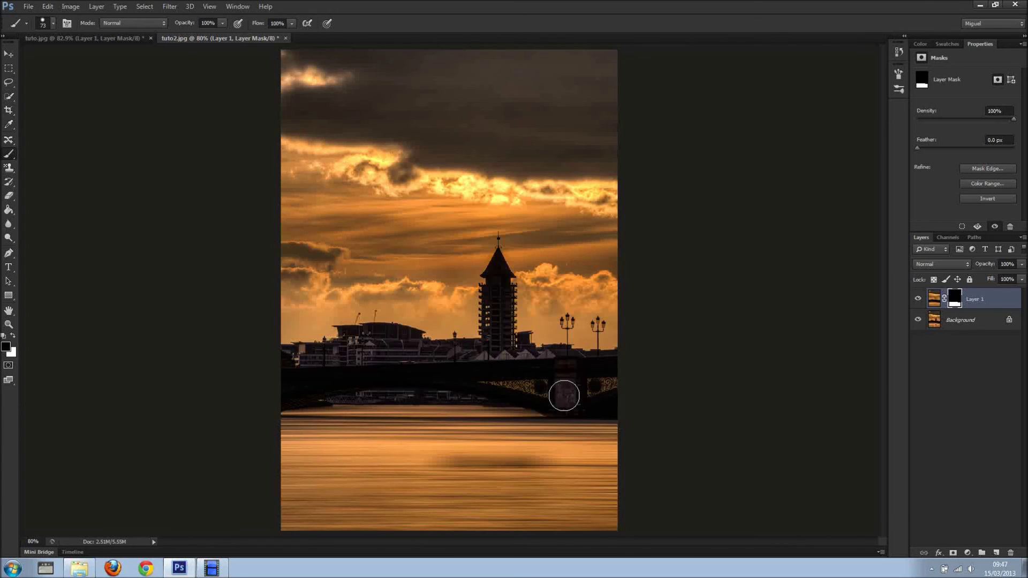
scroll(563, 396, up, 5)
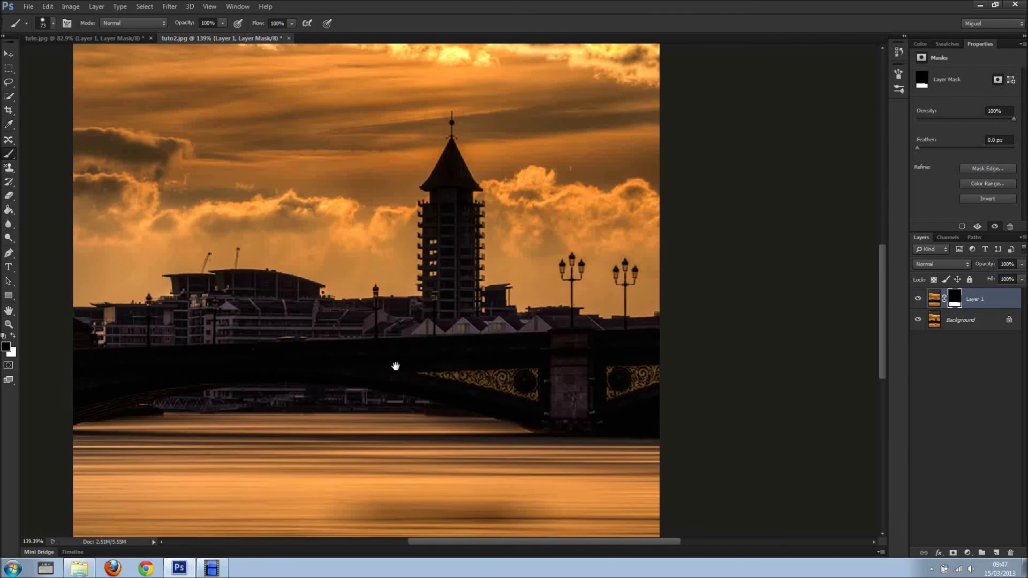
drag(395, 362, 470, 211)
scroll(471, 223, down, 4)
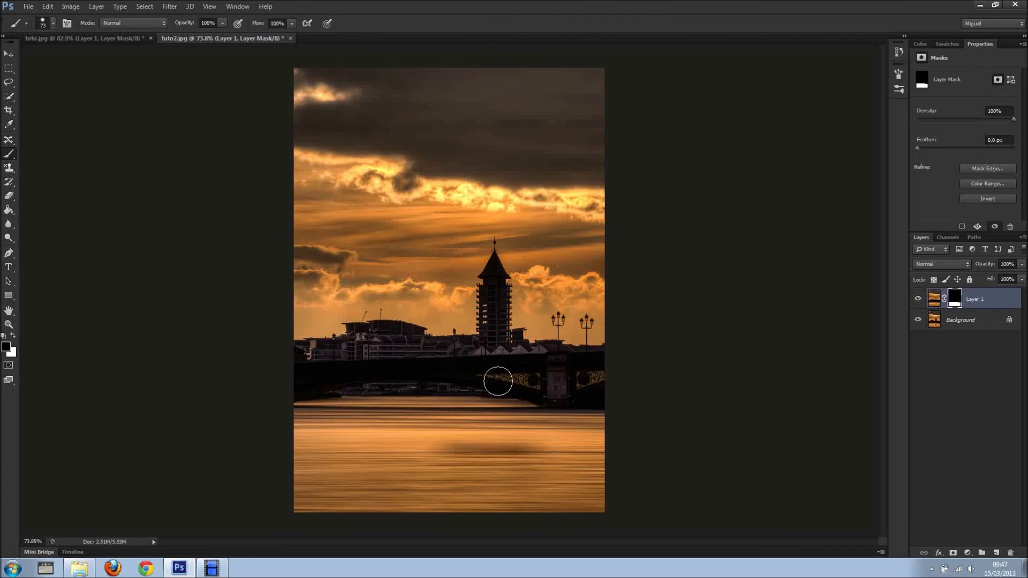
right_click(497, 381)
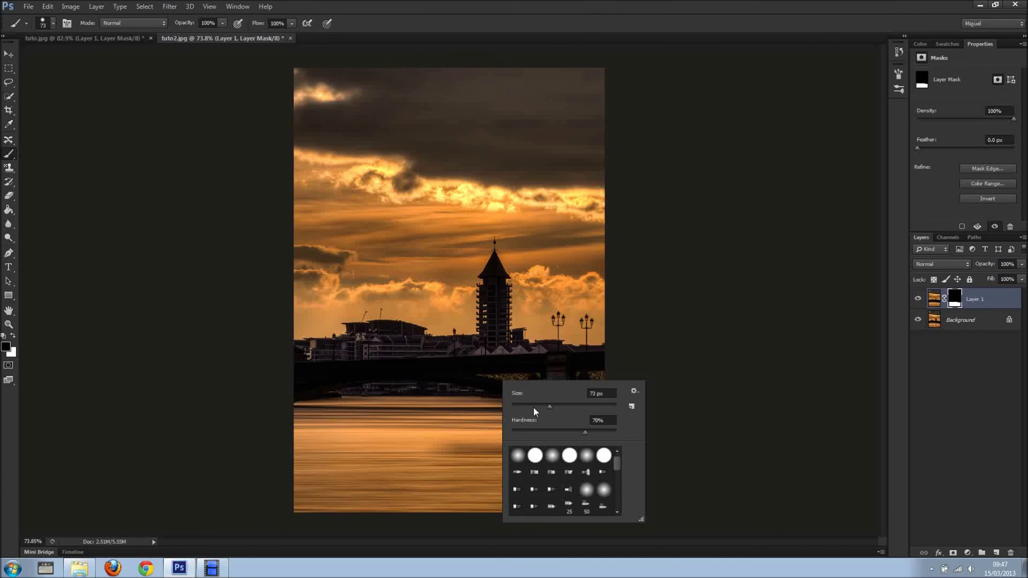
click(673, 367)
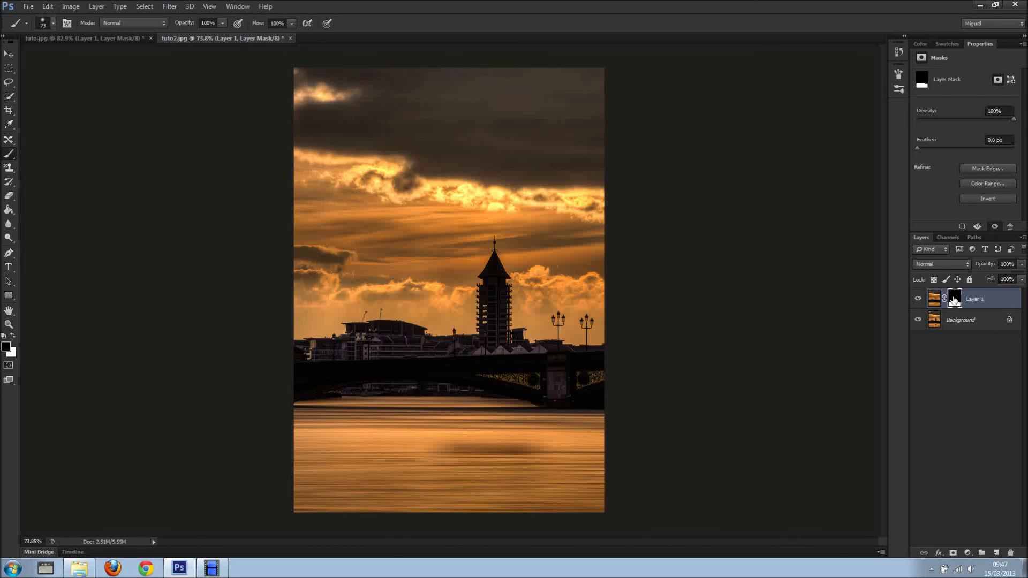
Step: Paint black on Layer 1's mask over the buoys to keep them sharp
click(918, 299)
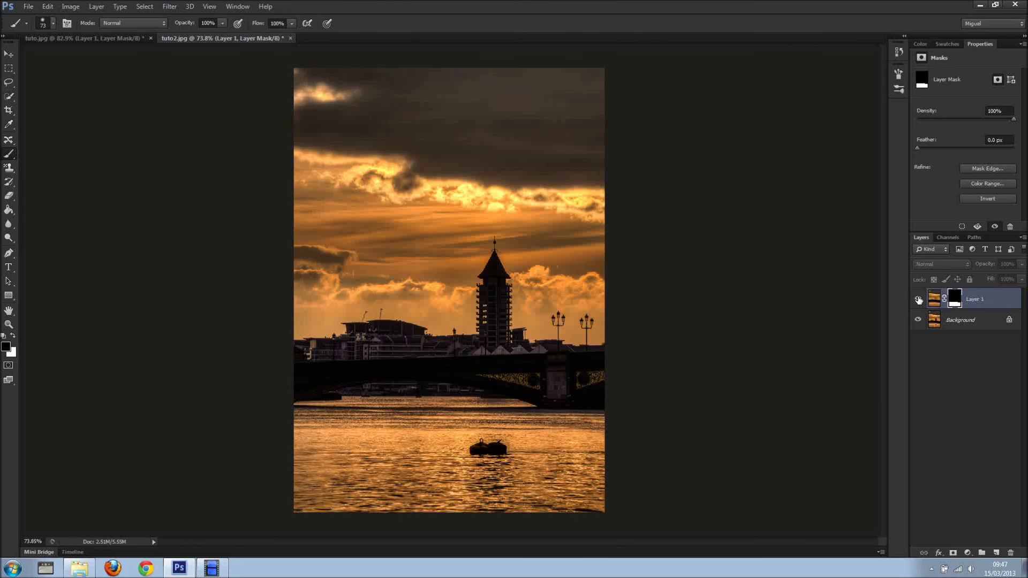
click(918, 299)
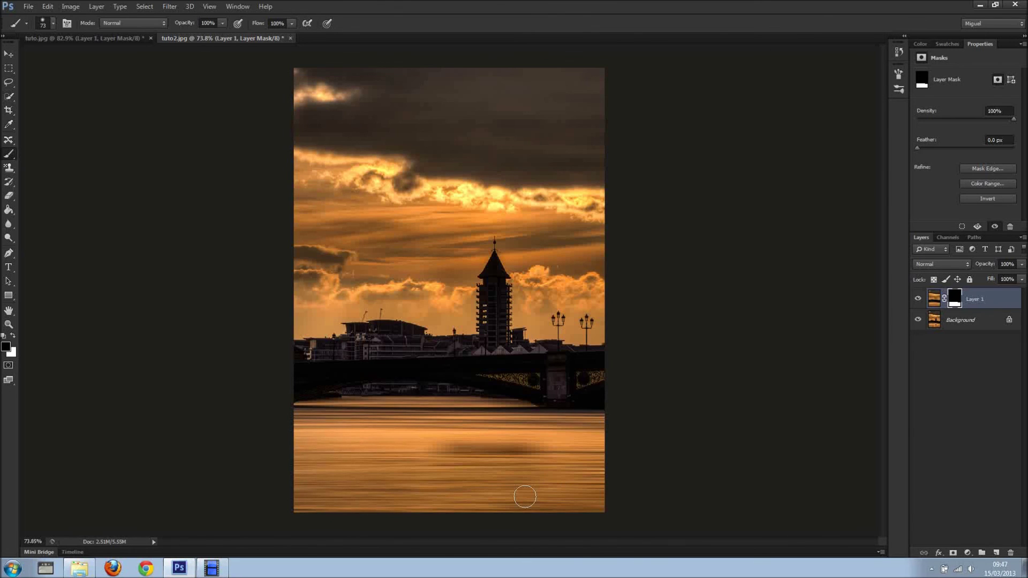
drag(504, 448, 490, 454)
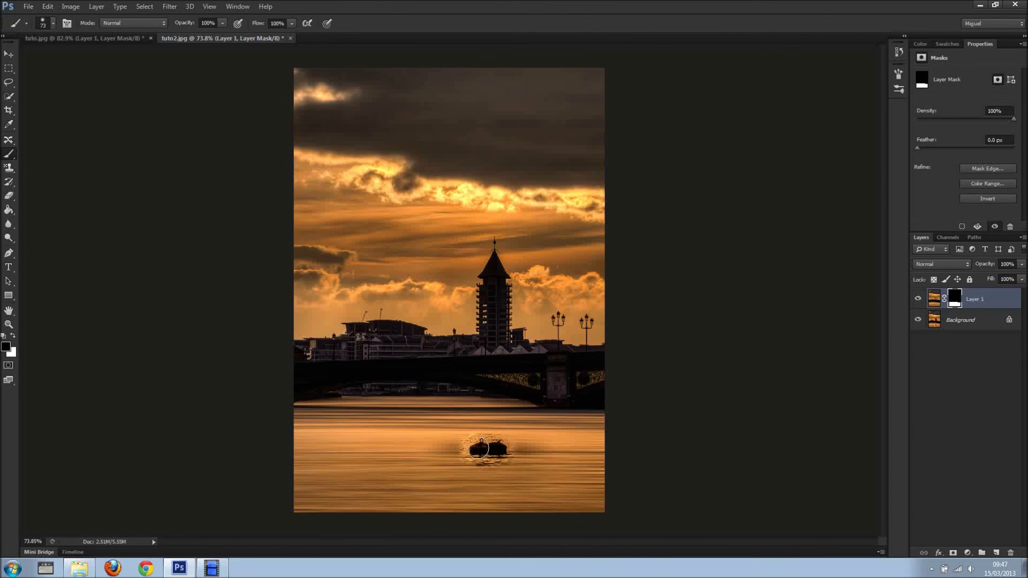
scroll(491, 446, up, 3)
scroll(491, 447, up, 2)
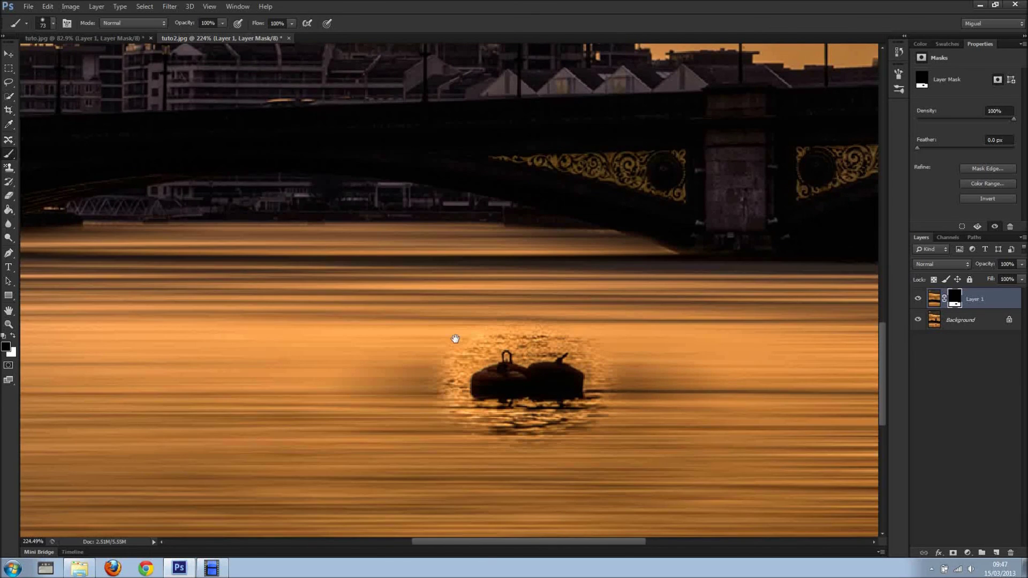
Step: Shrink the brush from 73 px to 48 px and adjust its hardness
right_click(492, 319)
click(548, 368)
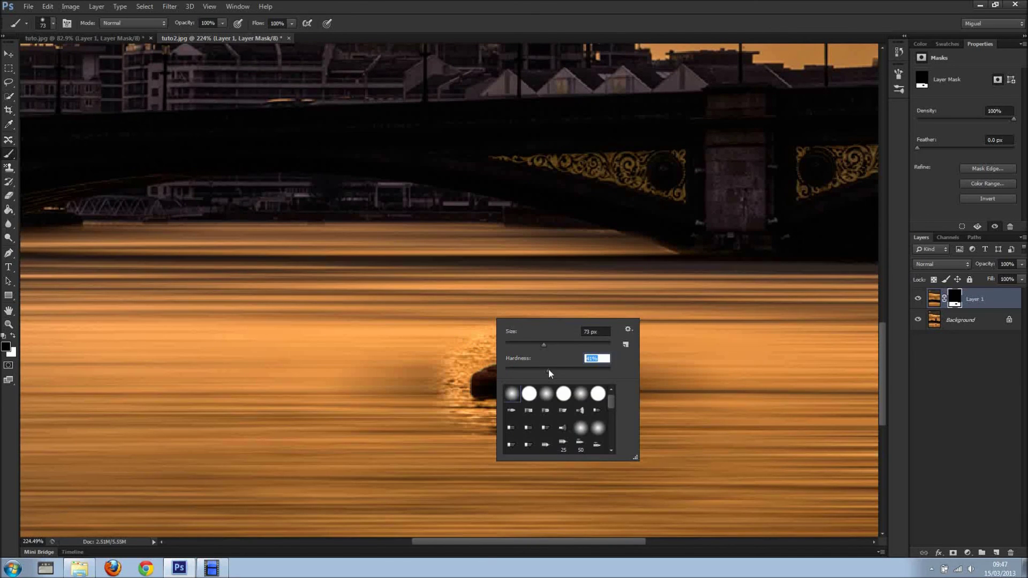
drag(542, 343, 531, 342)
key(Return)
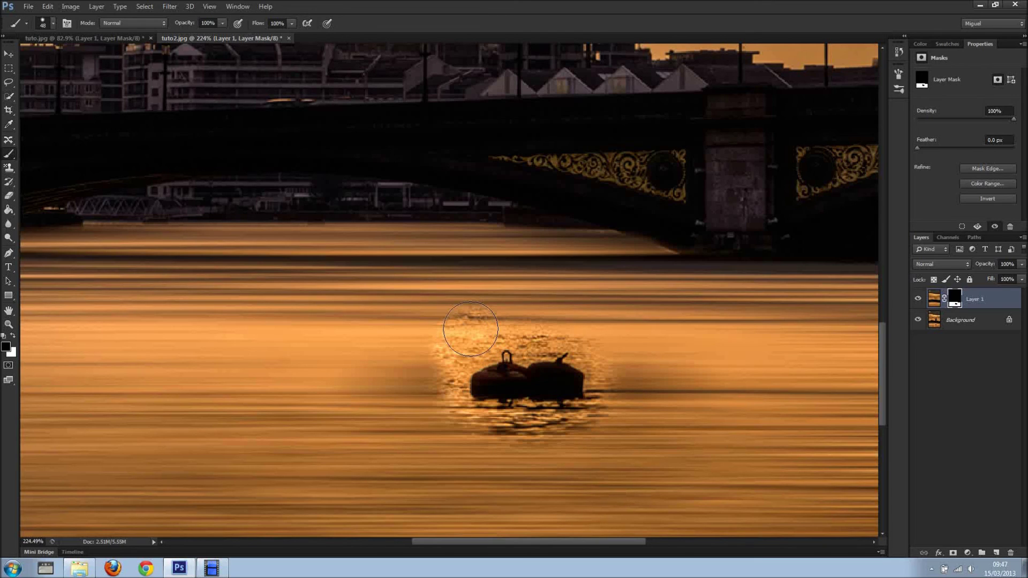
Step: Paint white to restore blur above the buoys, then lower Layer 1's opacity to 69%
key(x)
mouse_move(473, 324)
mouse_down()
mouse_move(468, 346)
mouse_move(560, 337)
mouse_move(611, 357)
mouse_move(589, 423)
mouse_move(482, 415)
mouse_move(524, 415)
mouse_move(565, 432)
mouse_move(508, 415)
mouse_move(447, 423)
mouse_move(436, 360)
mouse_move(453, 351)
mouse_up()
scroll(603, 351, down, 5)
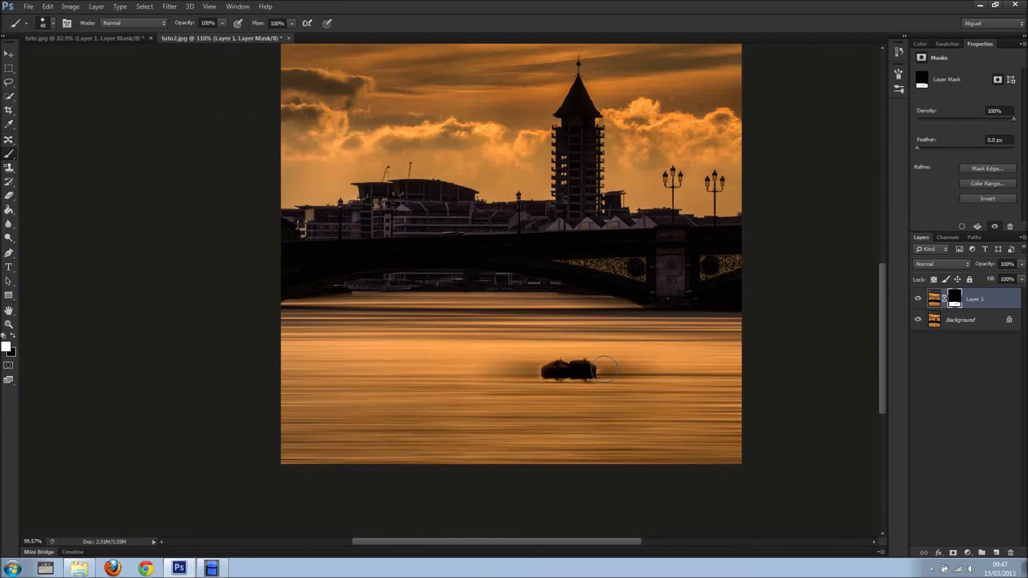
drag(985, 268, 970, 266)
scroll(597, 292, down, 2)
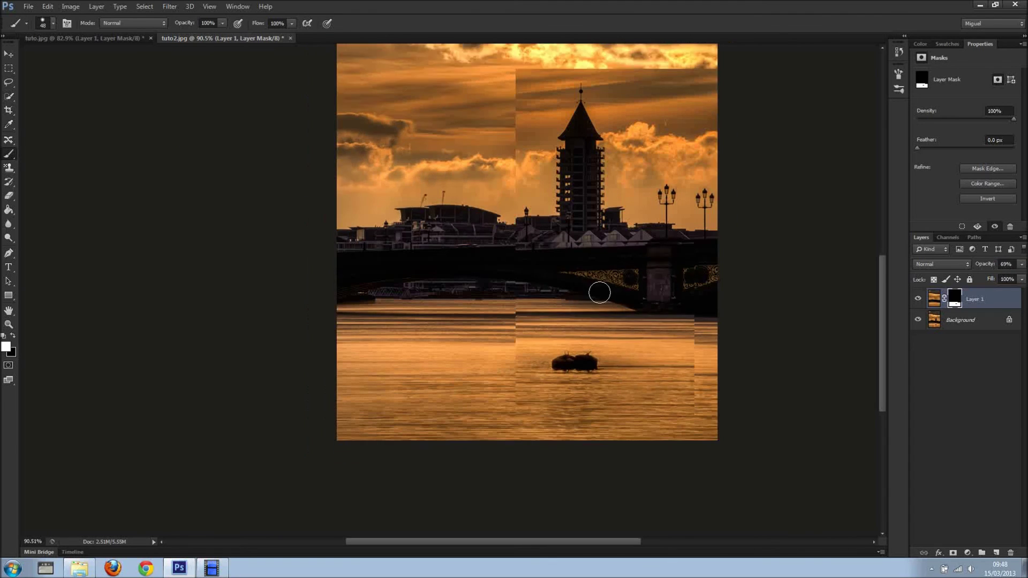
click(918, 301)
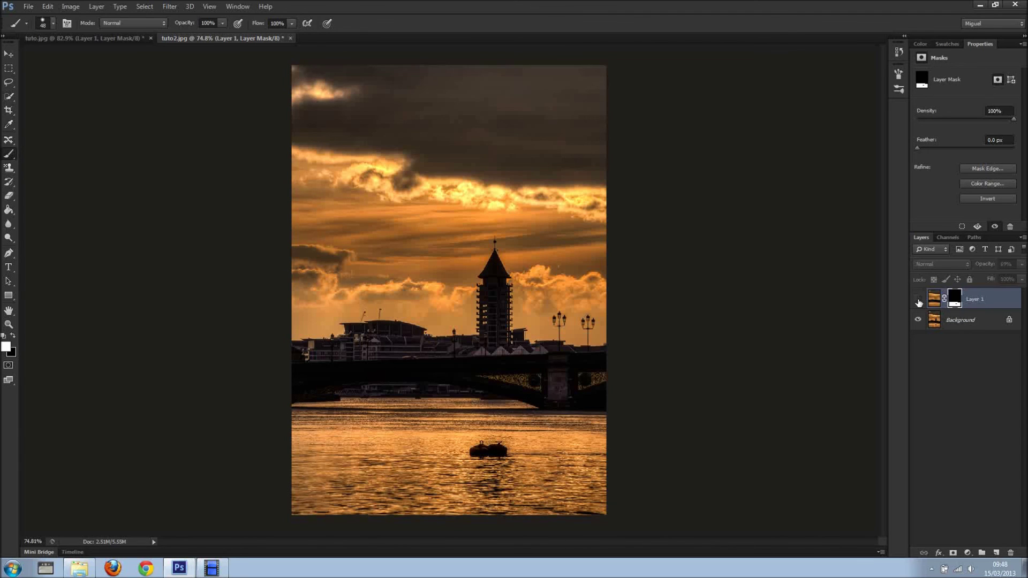
click(918, 301)
click(918, 301)
click(918, 301)
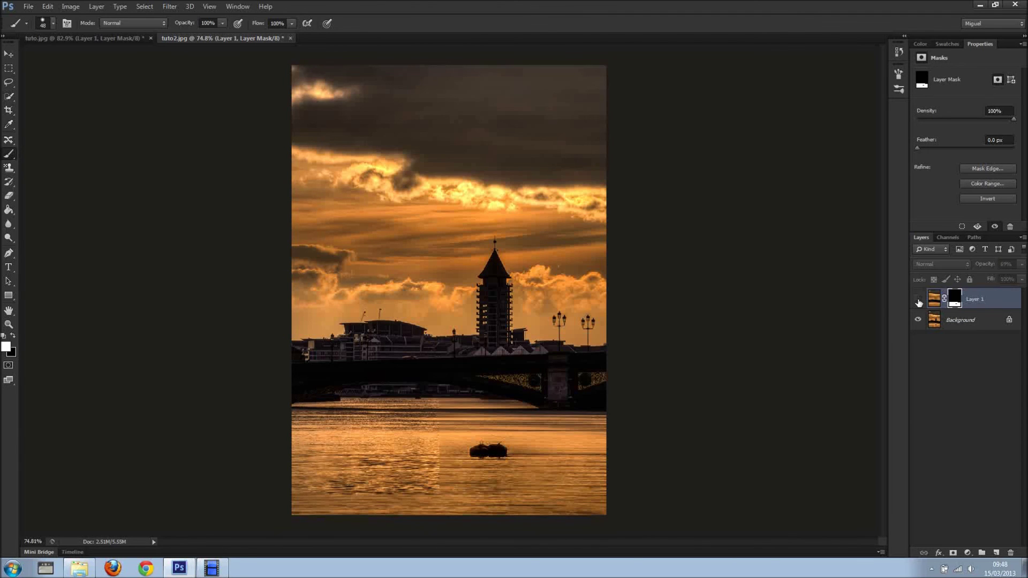
click(918, 301)
click(918, 301)
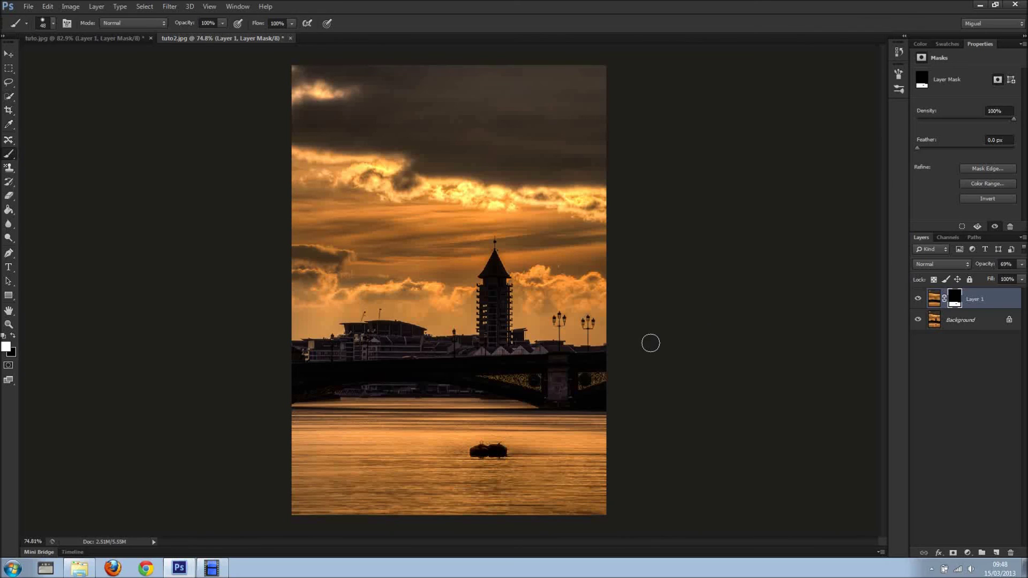